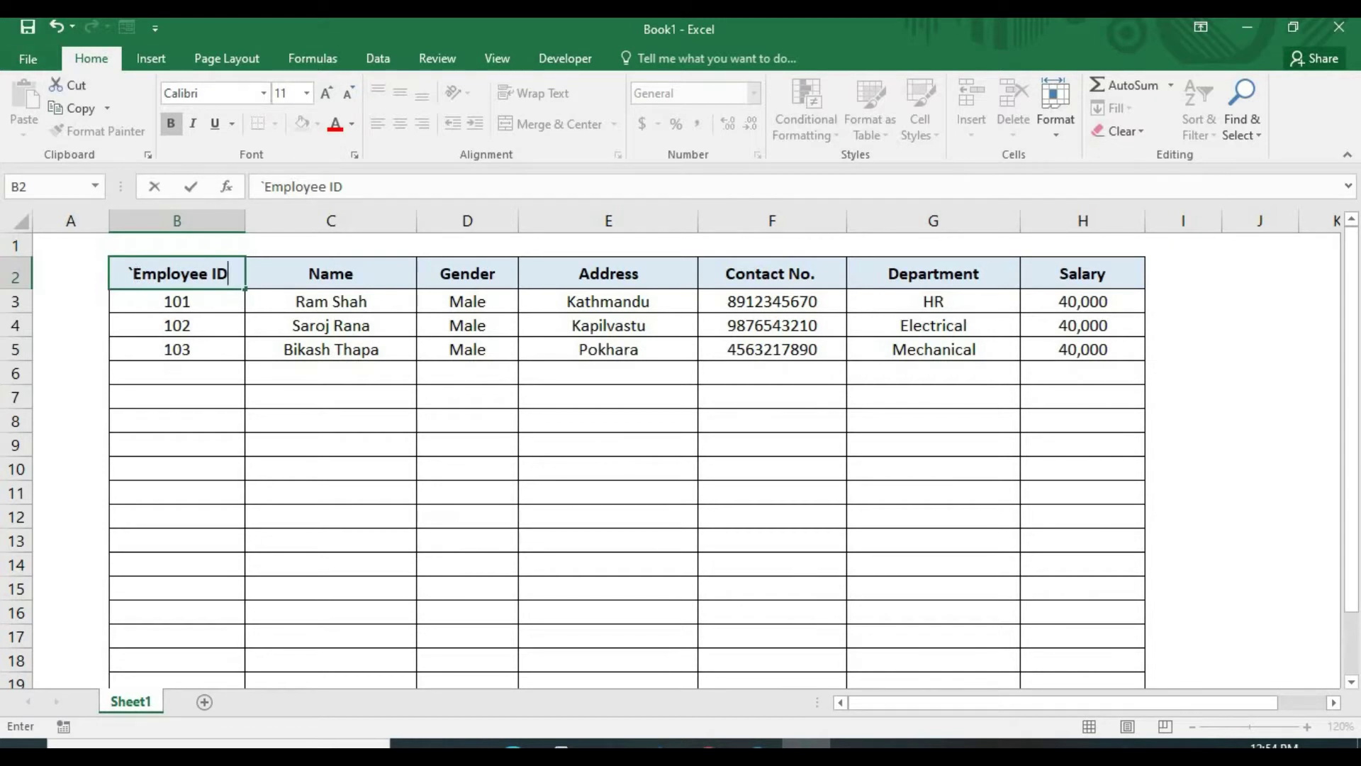
Commit the Employee ID header text in cell B2
click(140, 297)
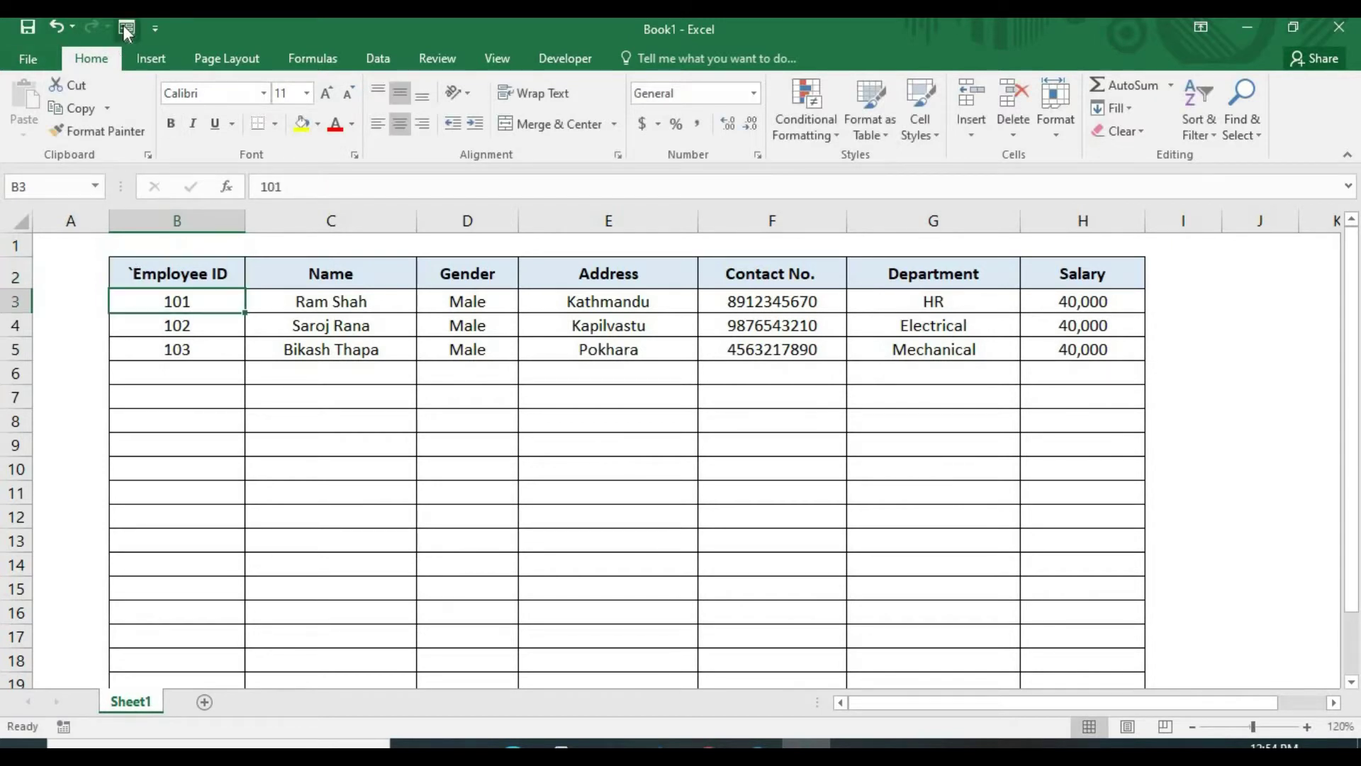
click(126, 29)
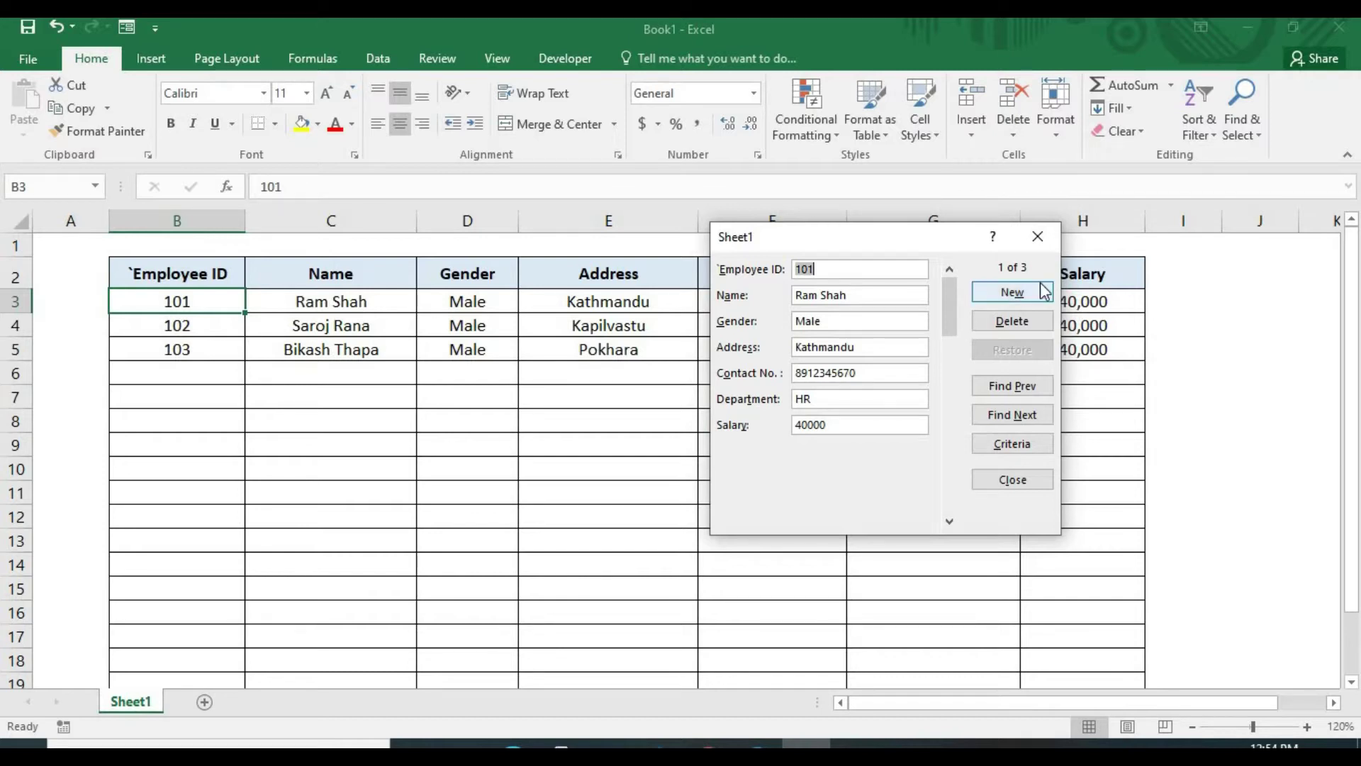
click(1037, 236)
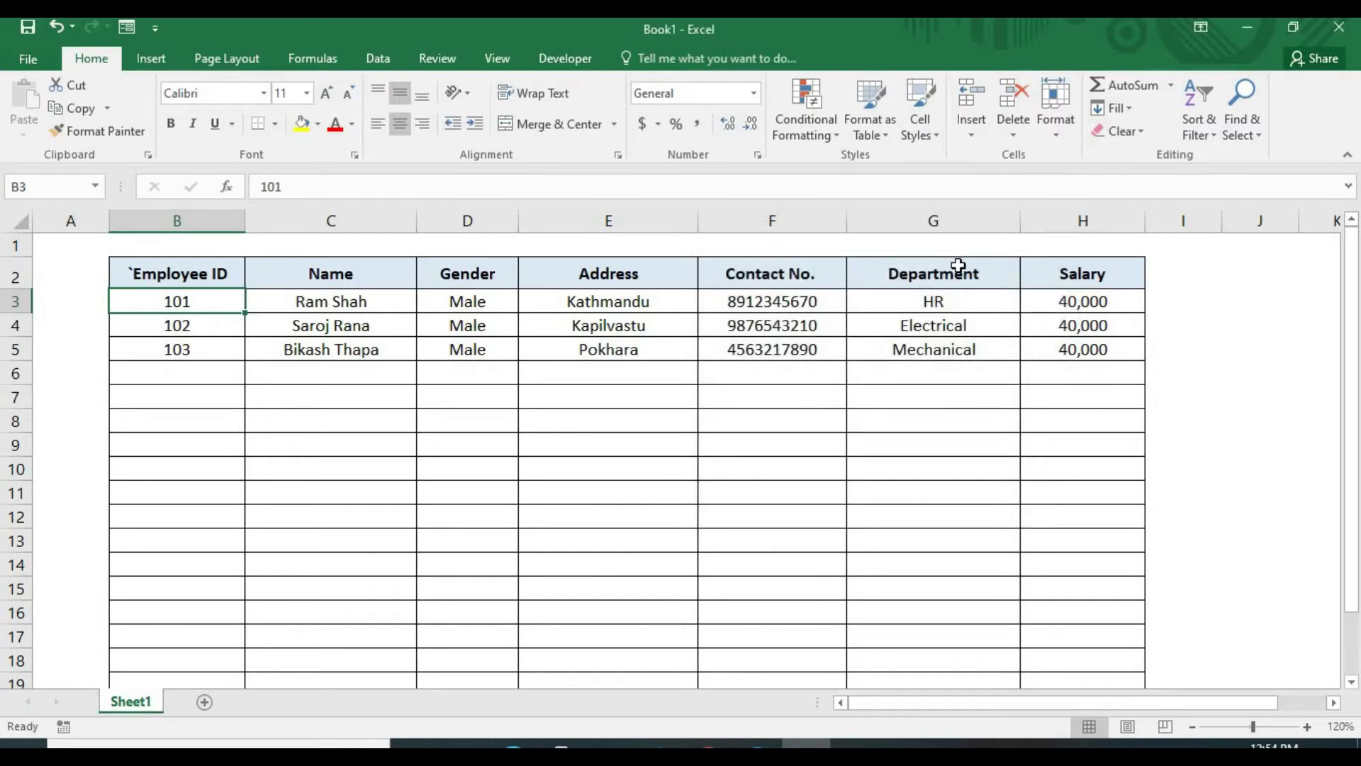
Reopen the Sheet1 data form at record 1 of 3, Employee ID 101
click(127, 27)
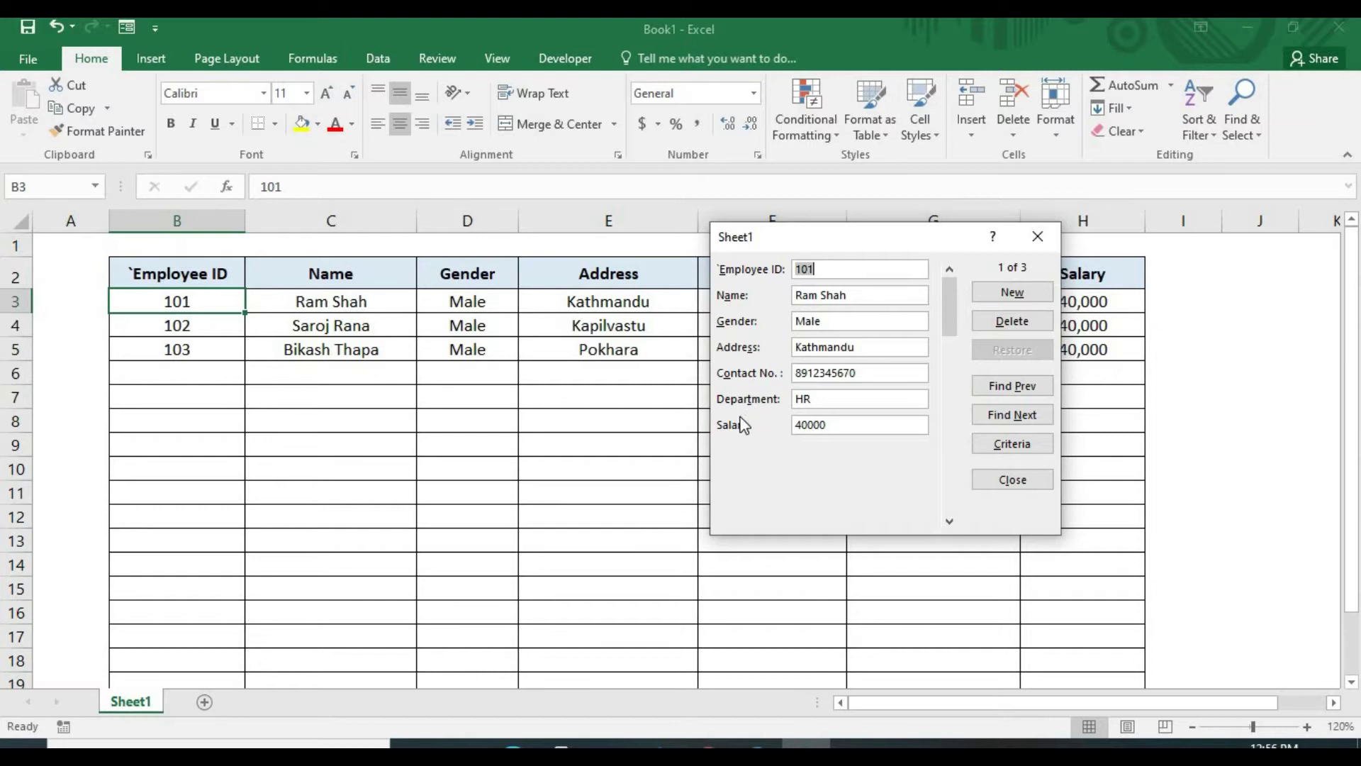
Close the employee data form to return to the Sheet1 table
click(1036, 240)
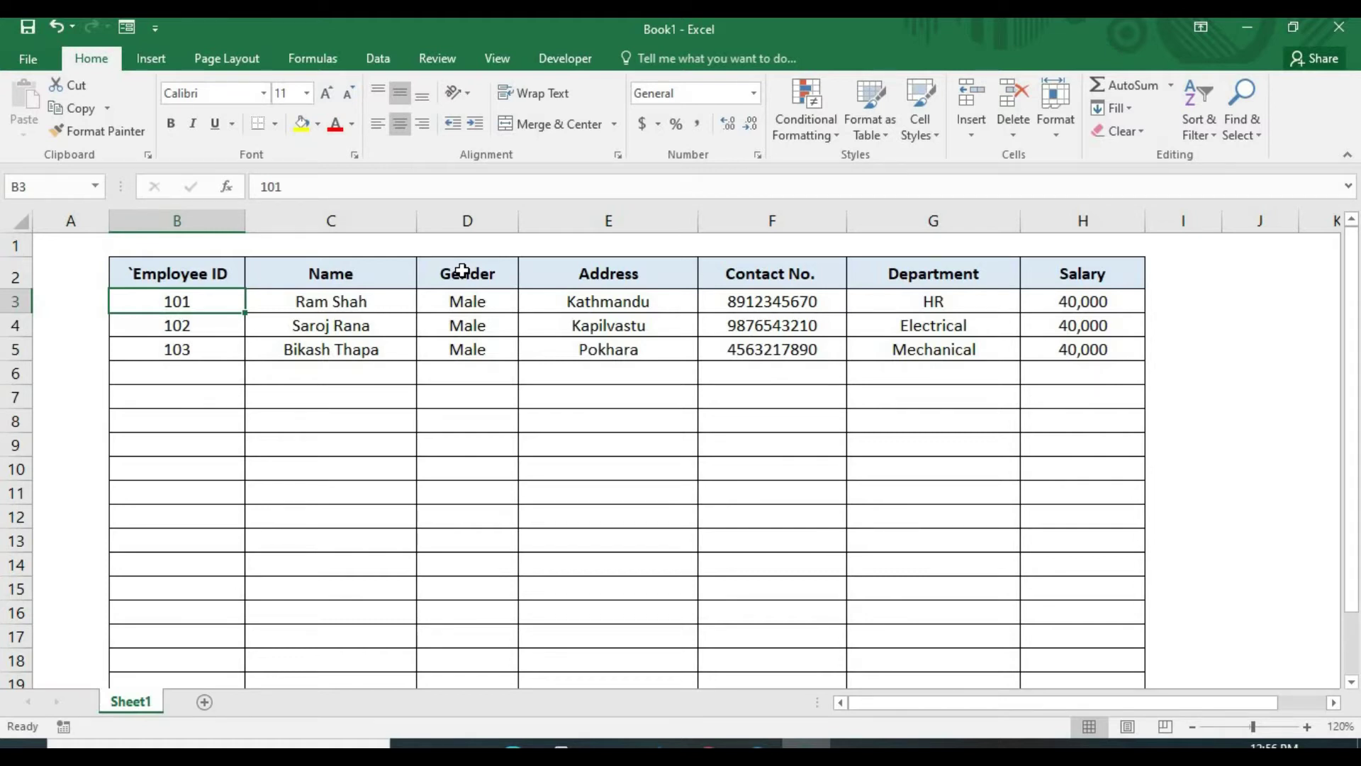
On a new sheet, enter the headers Student ID, Name and Class in B2:D2
click(205, 702)
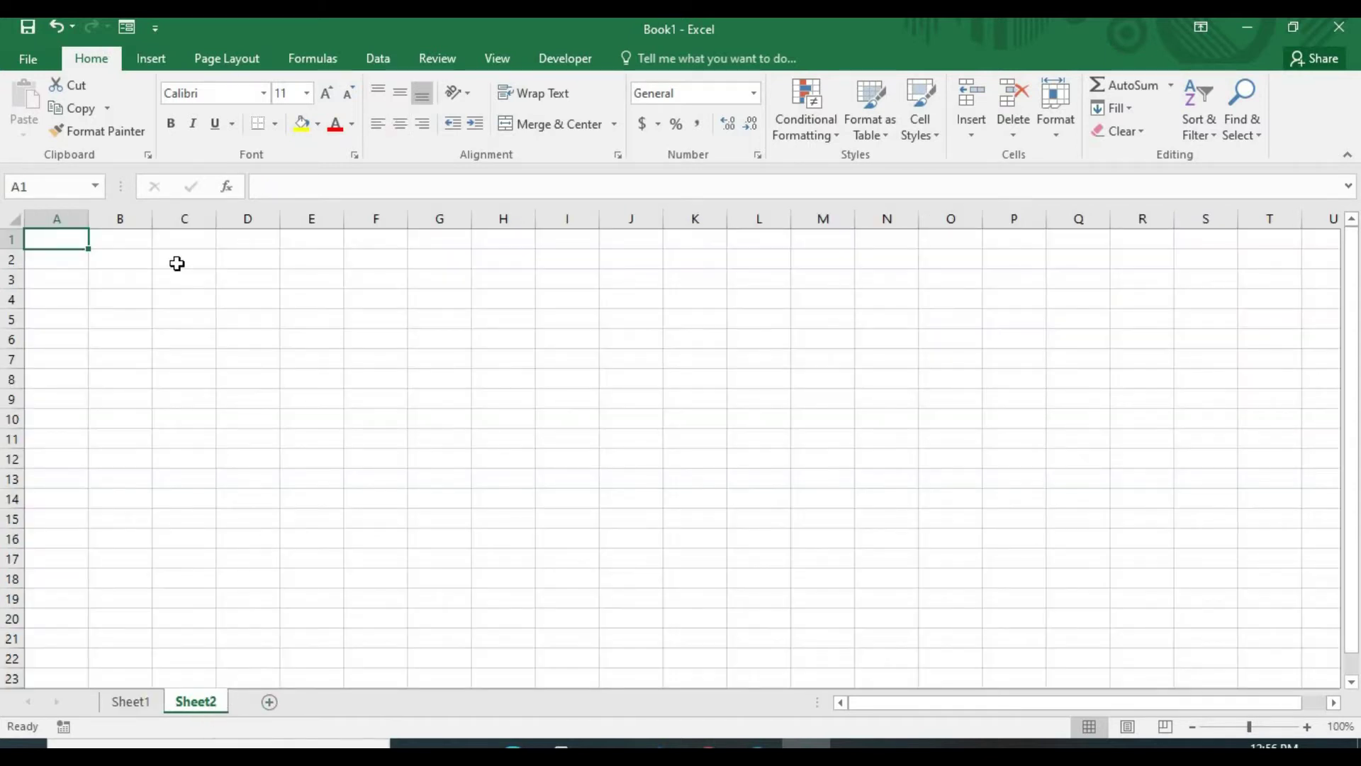
click(112, 255)
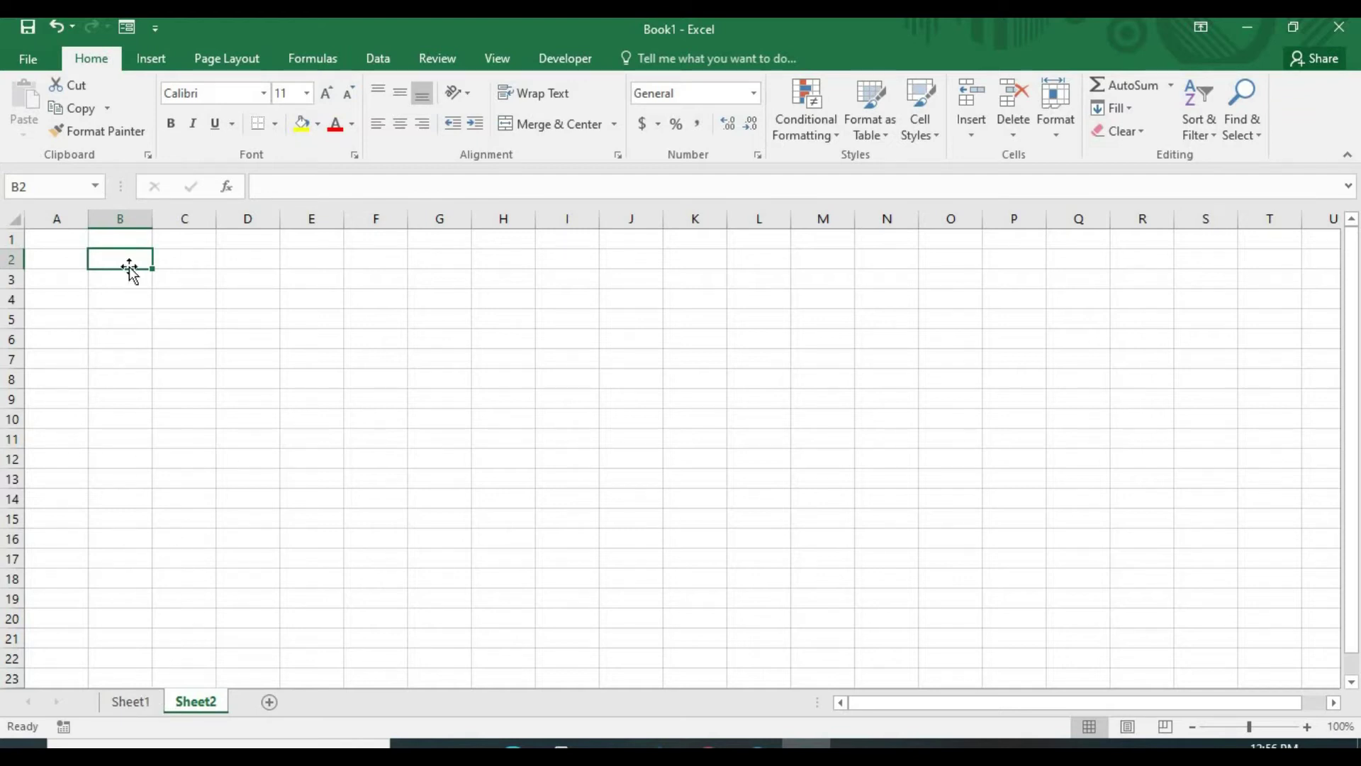
text(Stud)
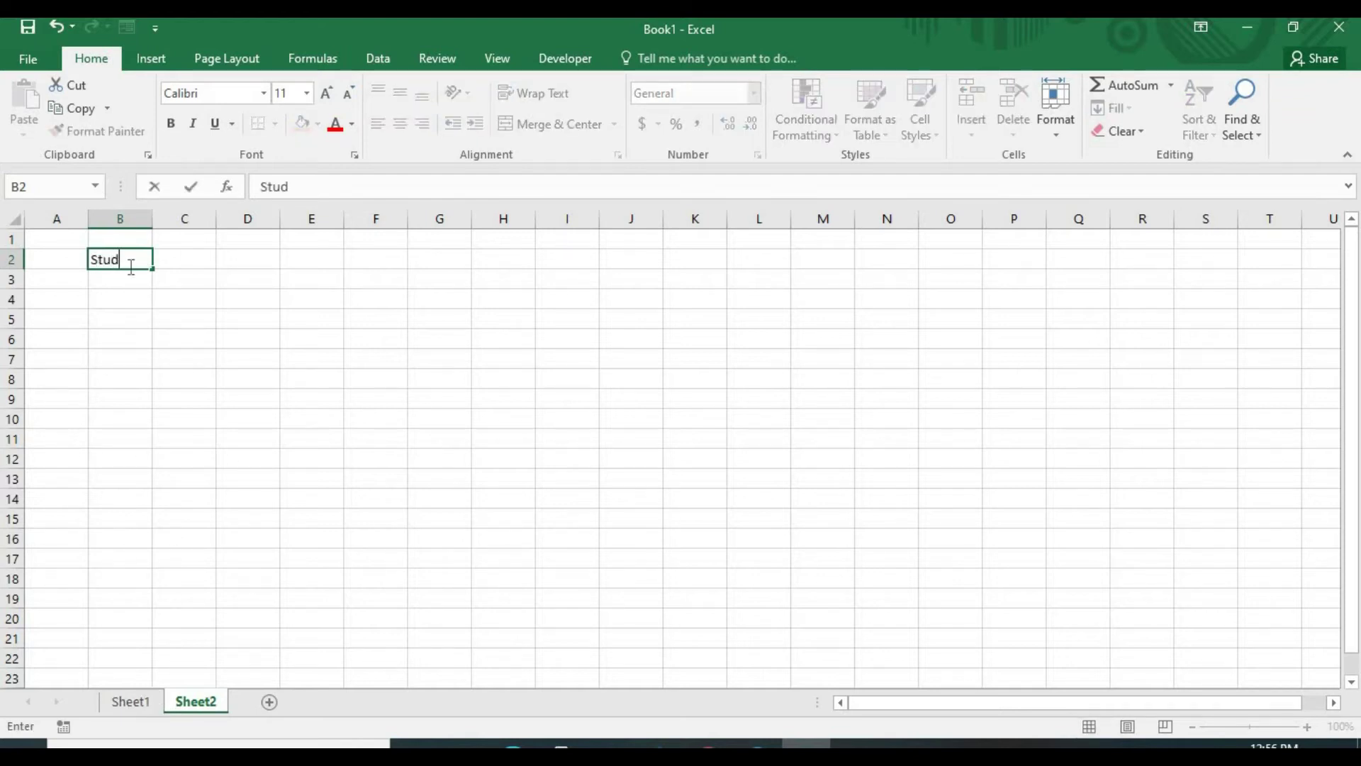
text(ent ID)
key(Tab)
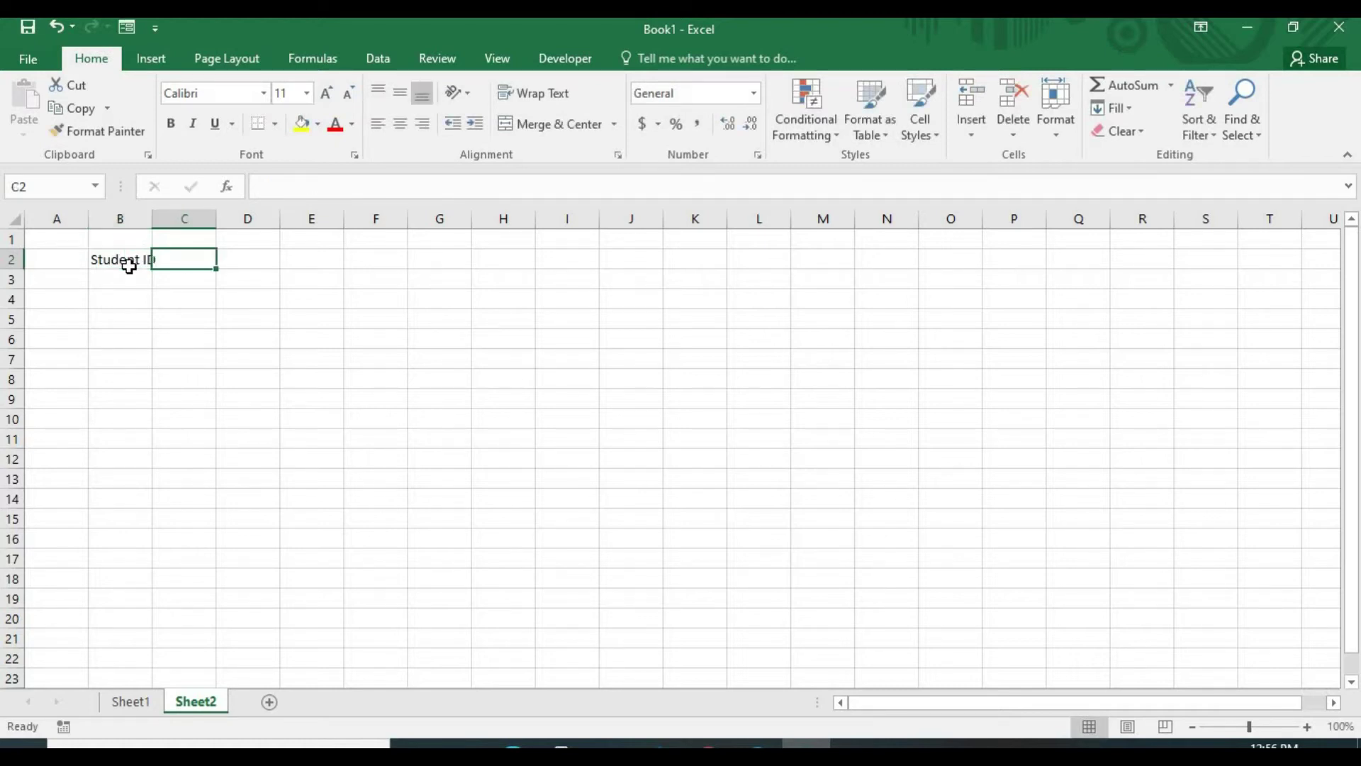
text(Name)
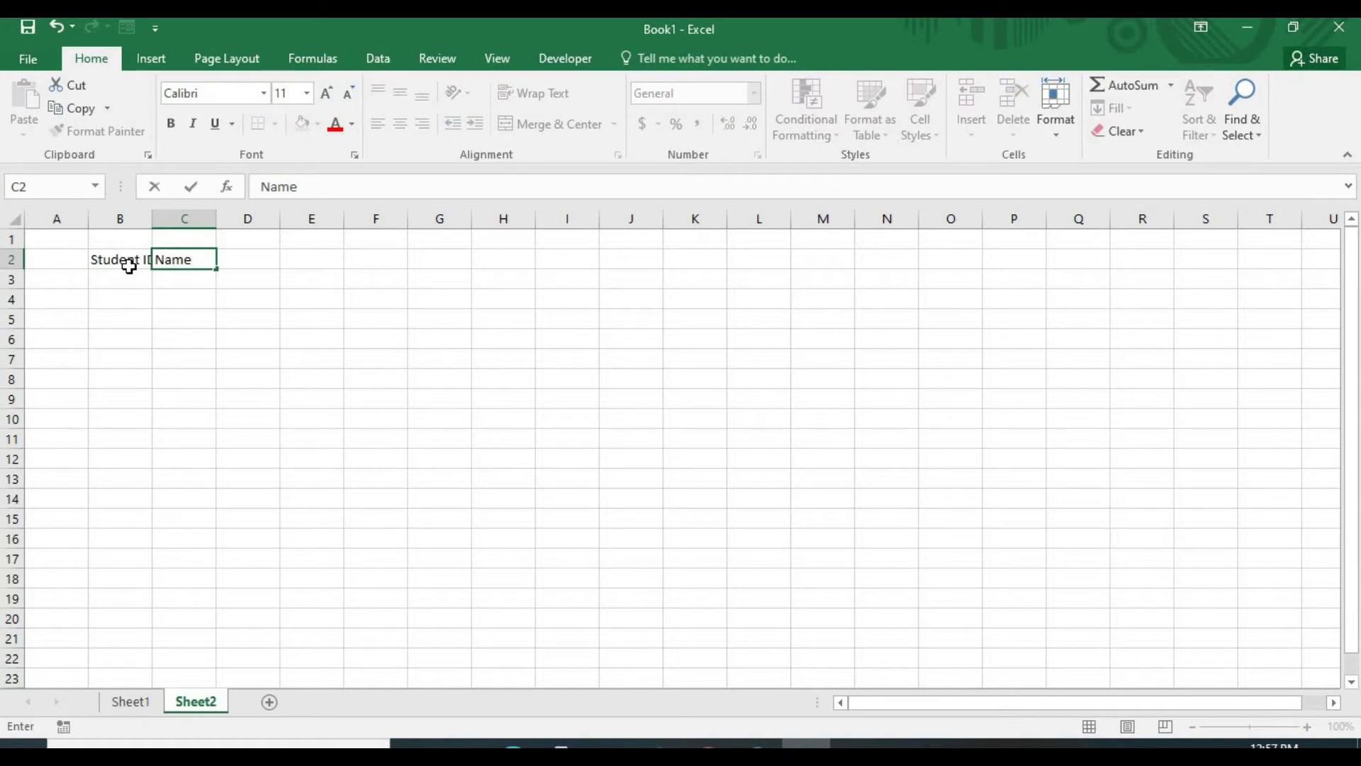
key(Tab)
text(Cla)
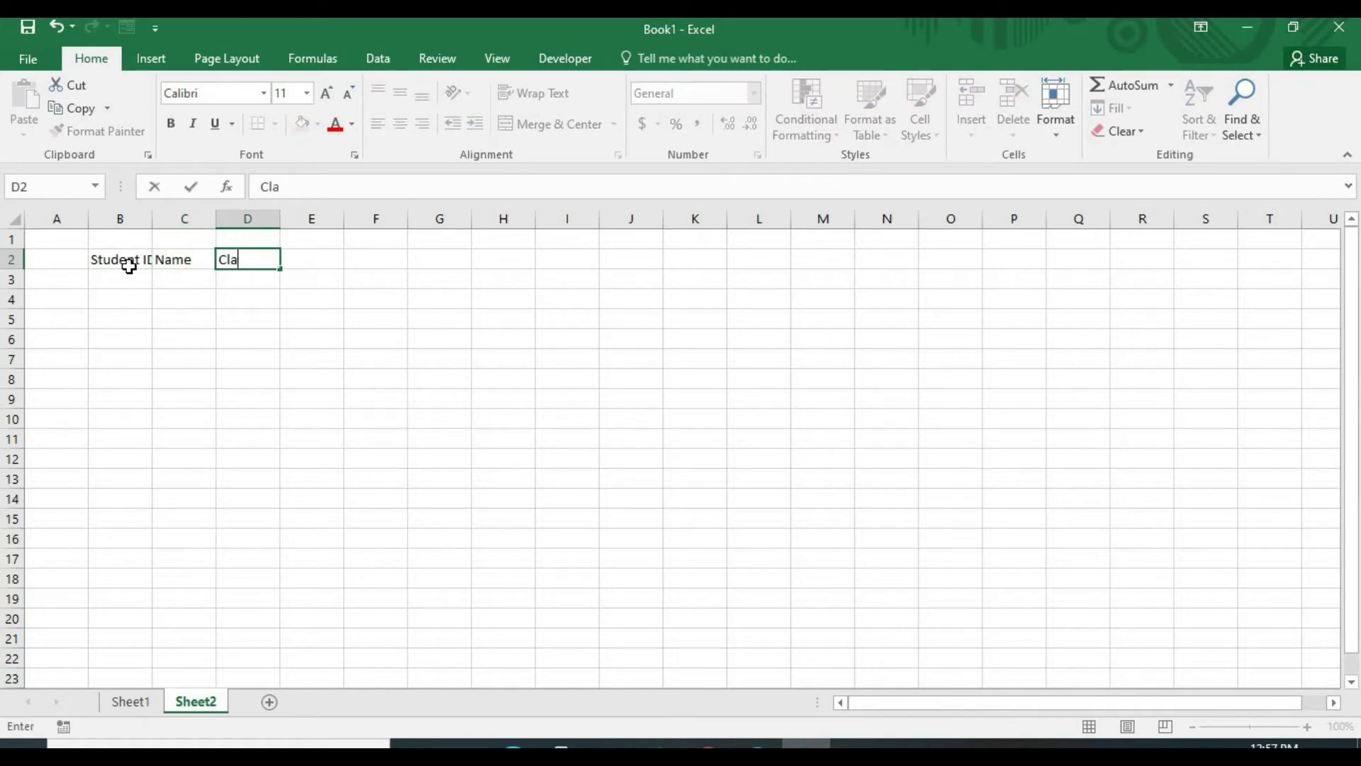
text(ss)
key(Tab)
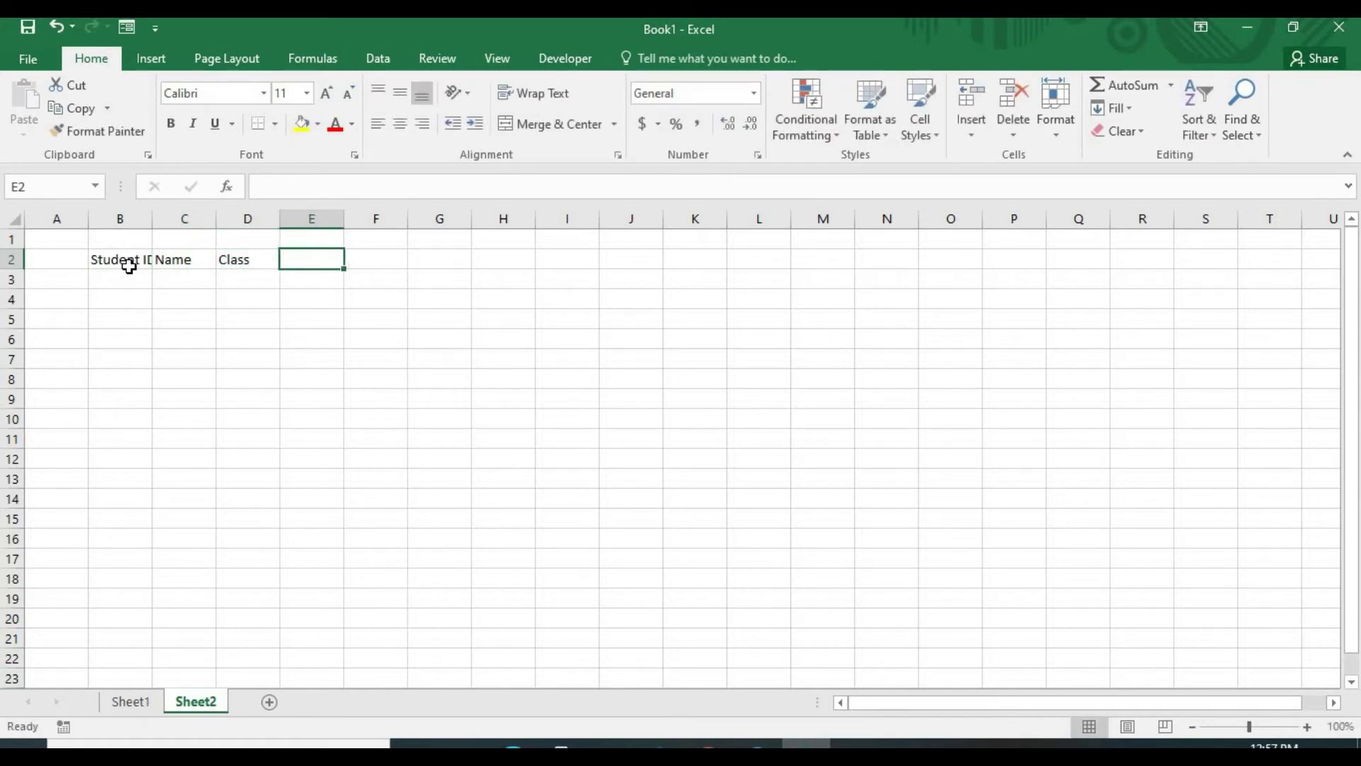
Add the headers Date of Birth, Address and Fee in E2:G2
text(Date)
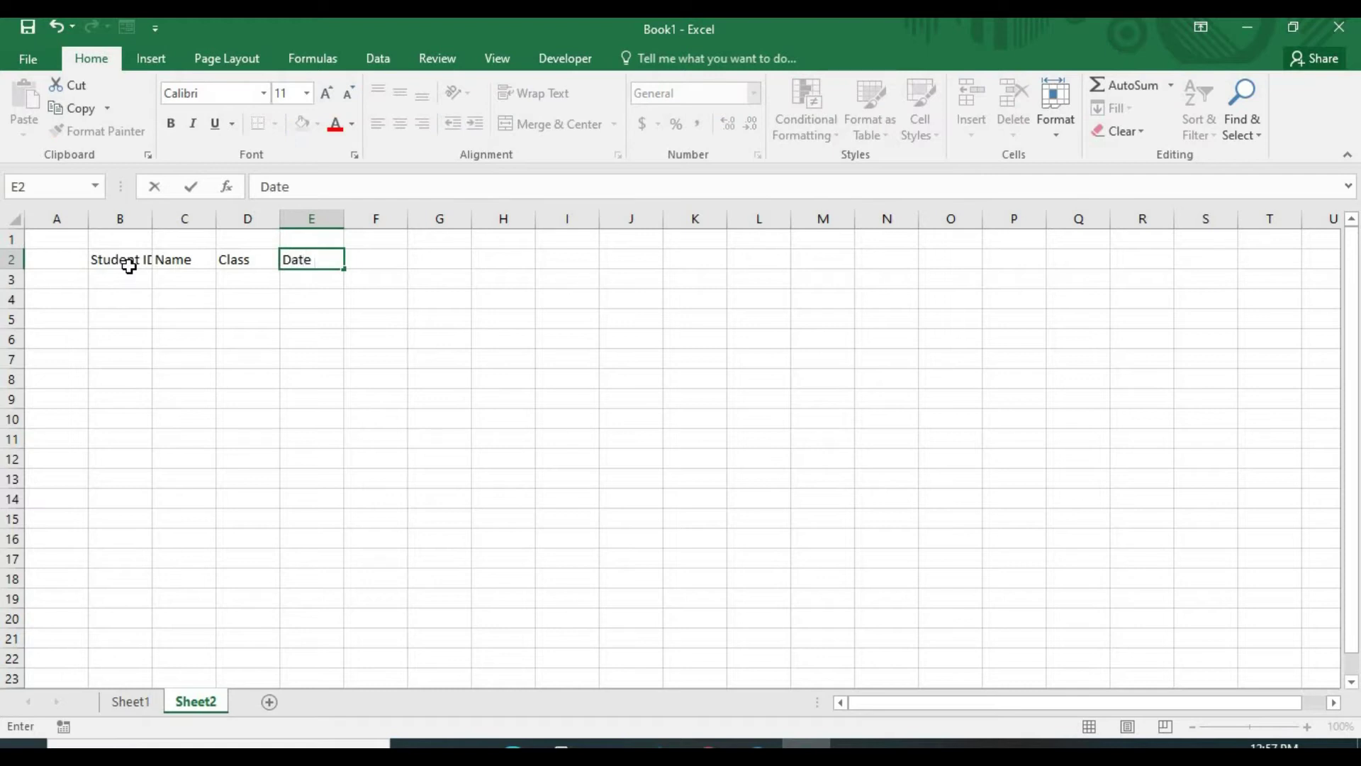
text( of Birth)
key(Tab)
text(A)
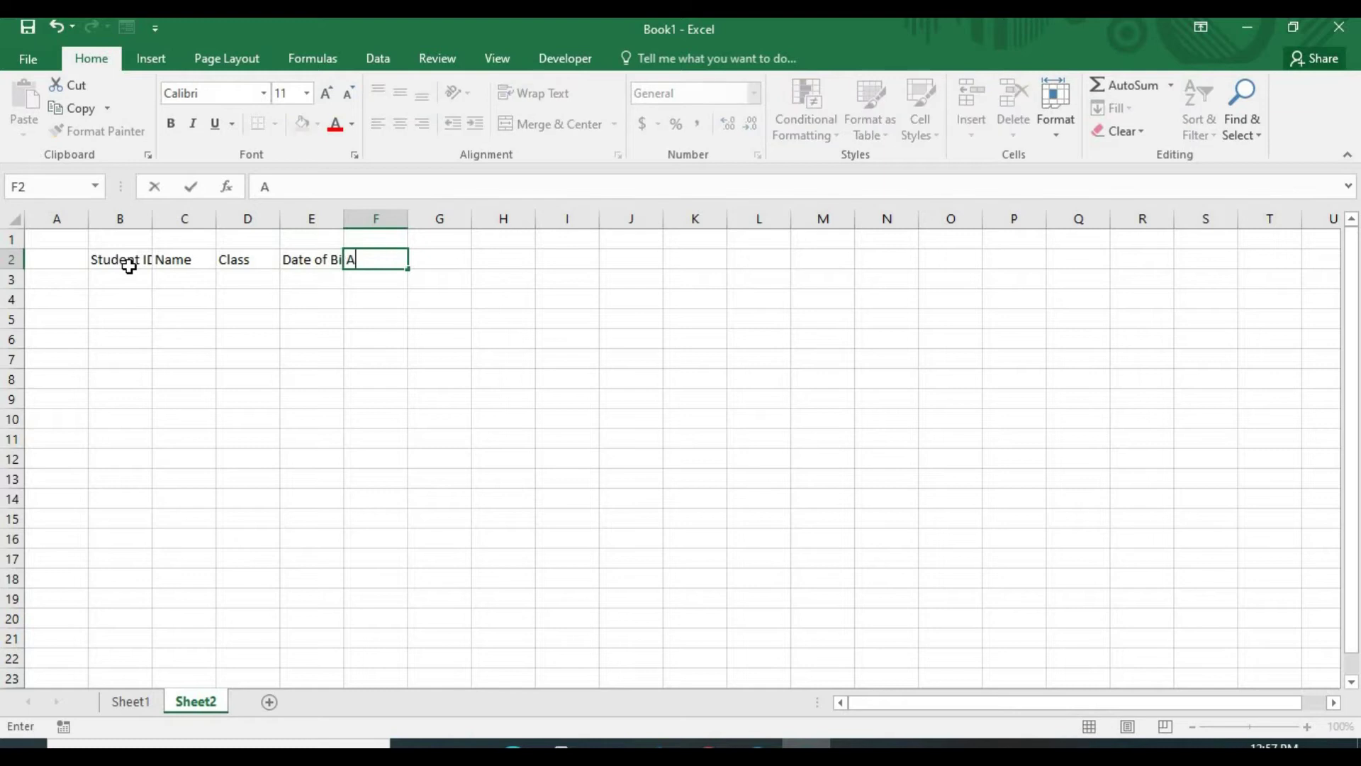
text(ddress)
key(Tab)
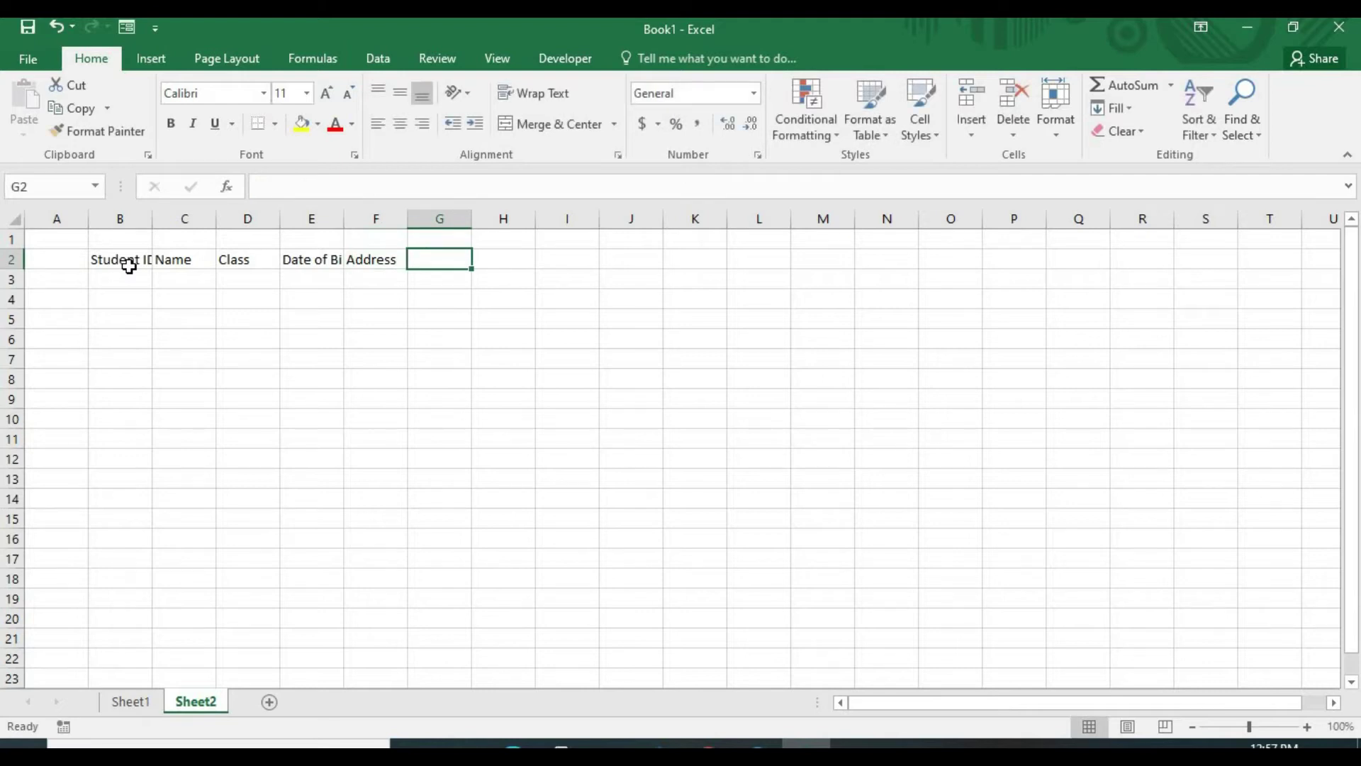
text(Fee)
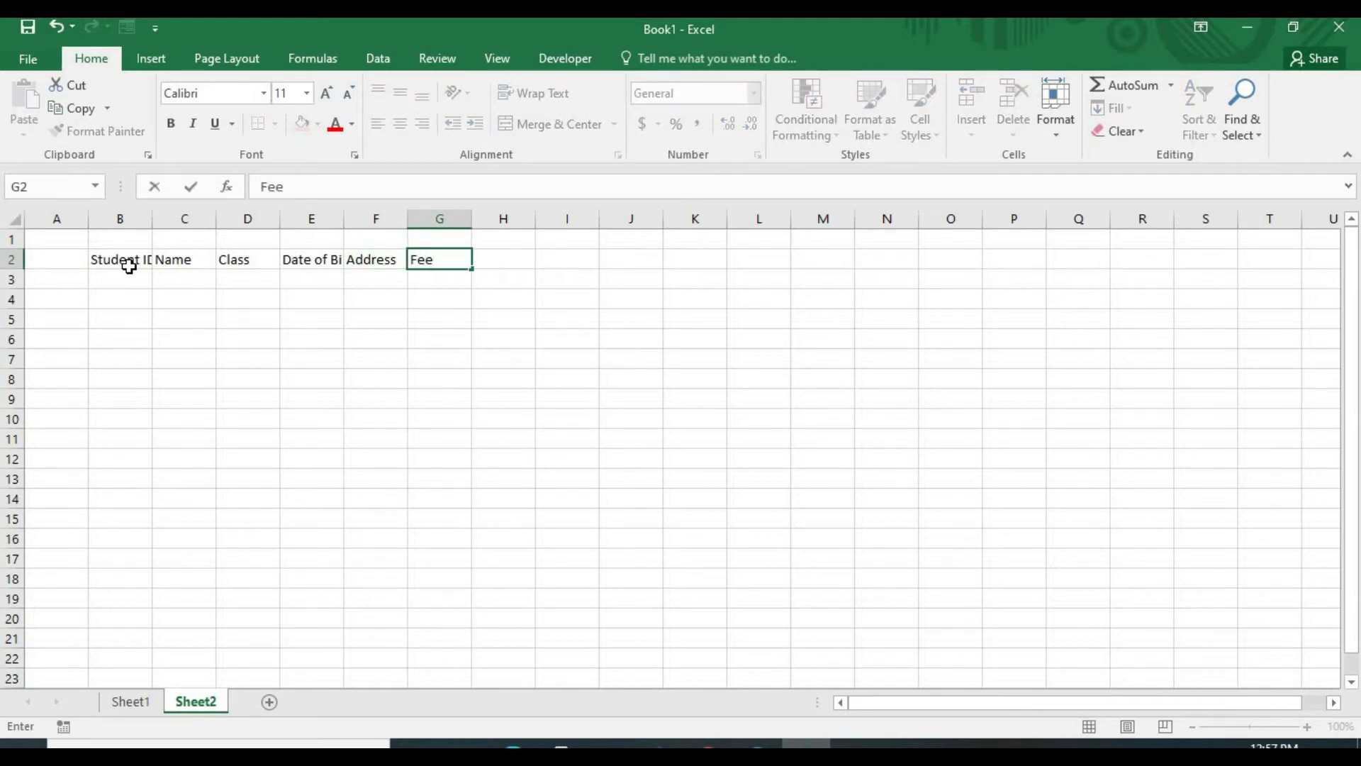
click(182, 321)
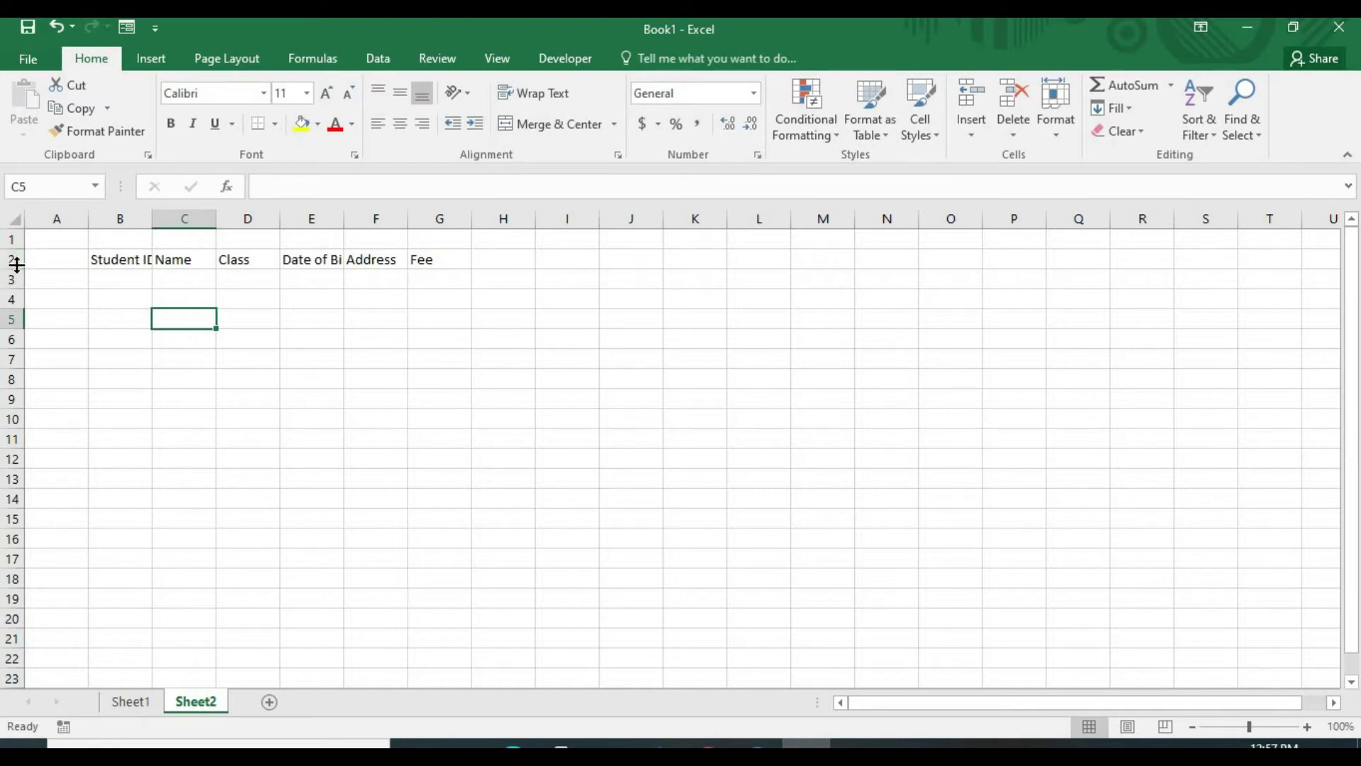
Heighten row 2 and widen columns B to G so Date of Birth and Address show fully
drag(16, 267, 17, 277)
drag(143, 213, 834, 219)
click(129, 261)
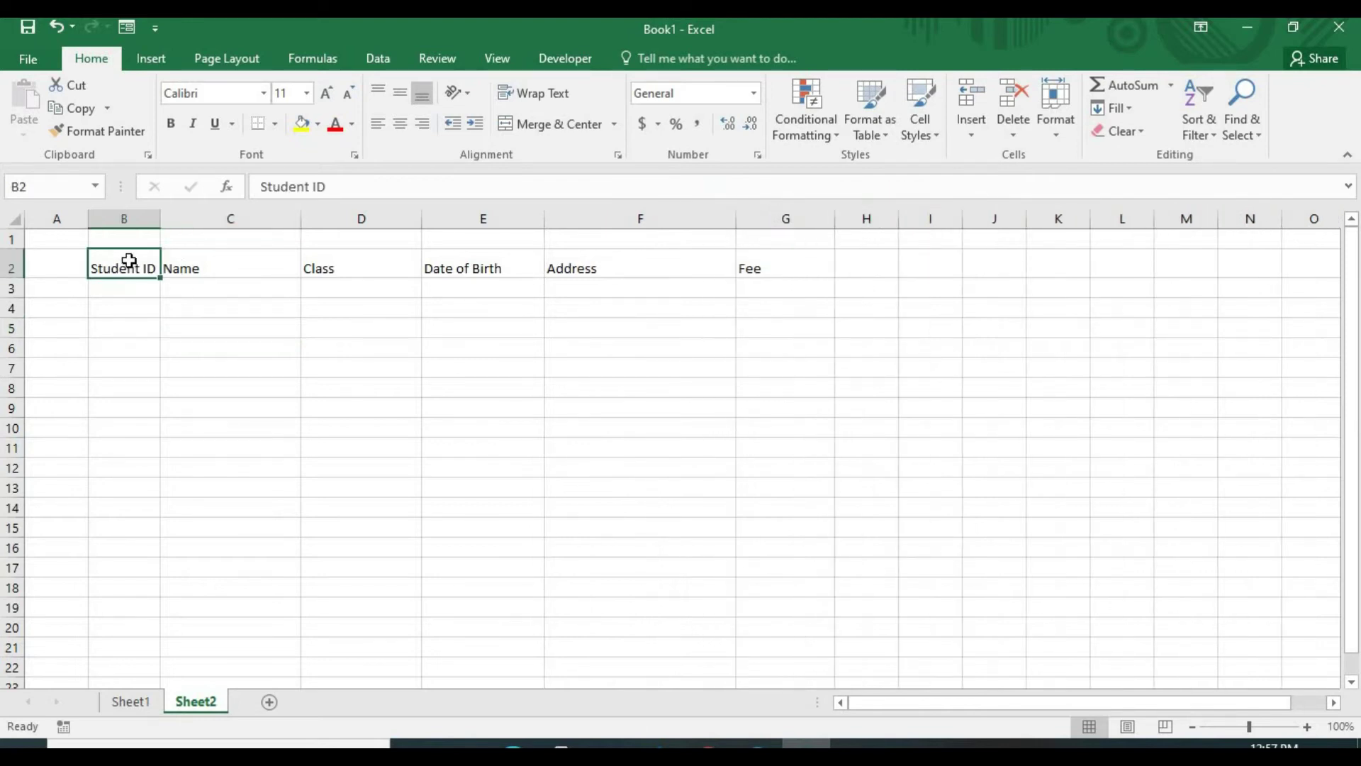
double_click(128, 261)
drag(129, 261, 659, 305)
click(504, 323)
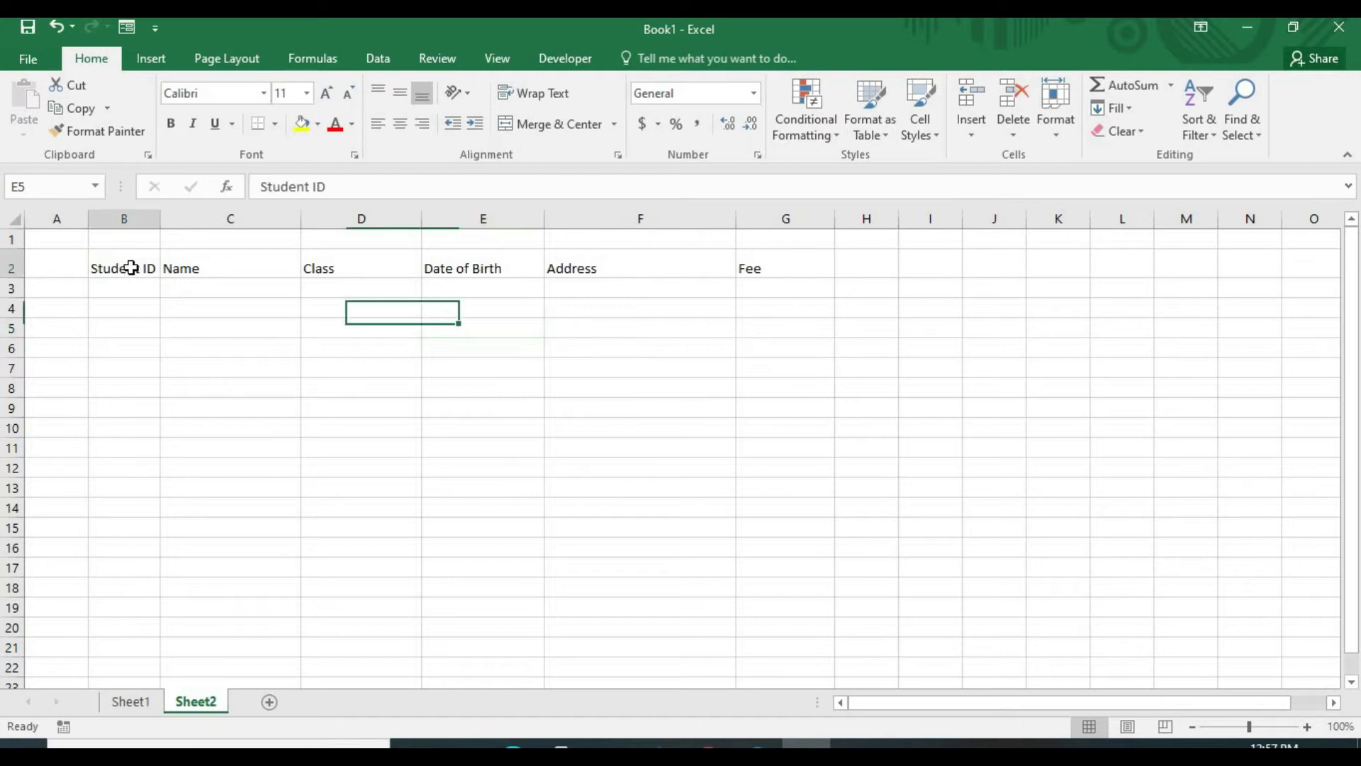
drag(131, 267, 765, 649)
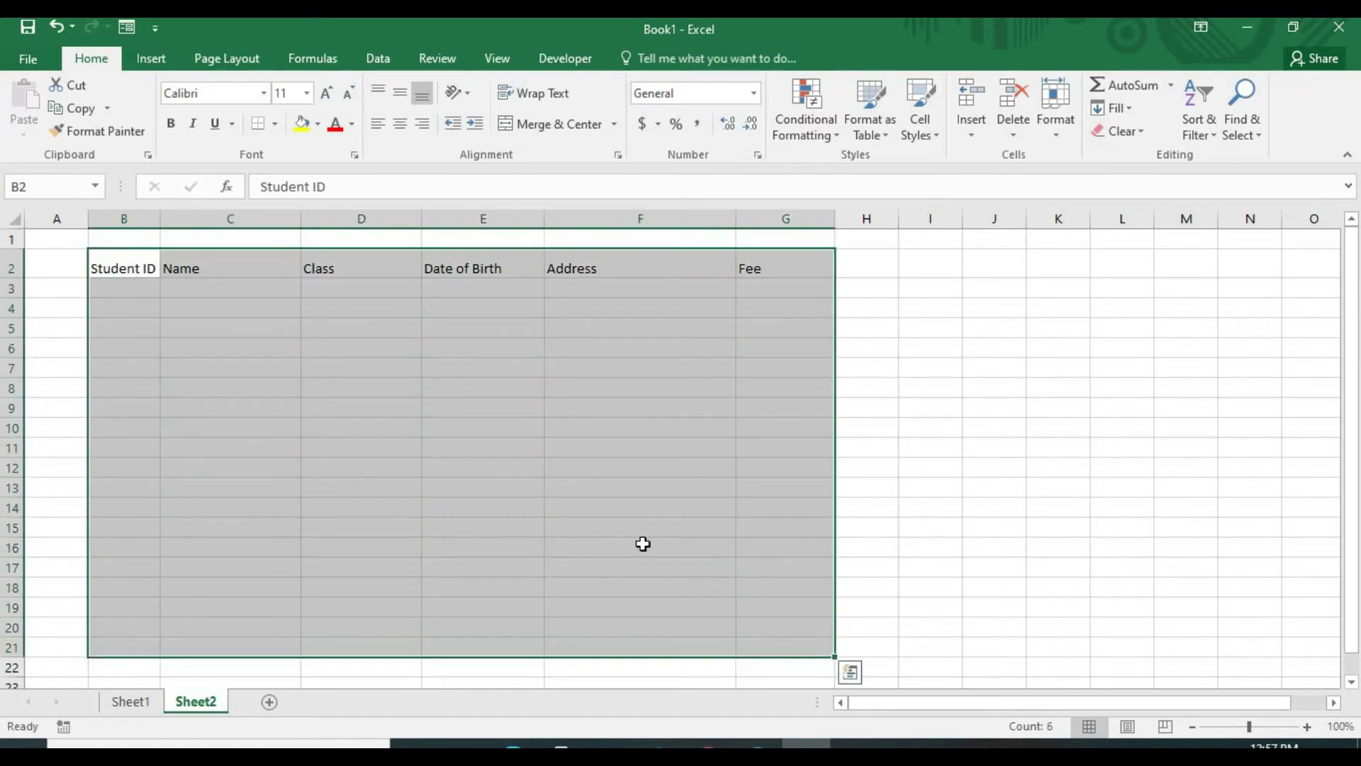
Apply All Borders to the table range B2:G21
click(274, 124)
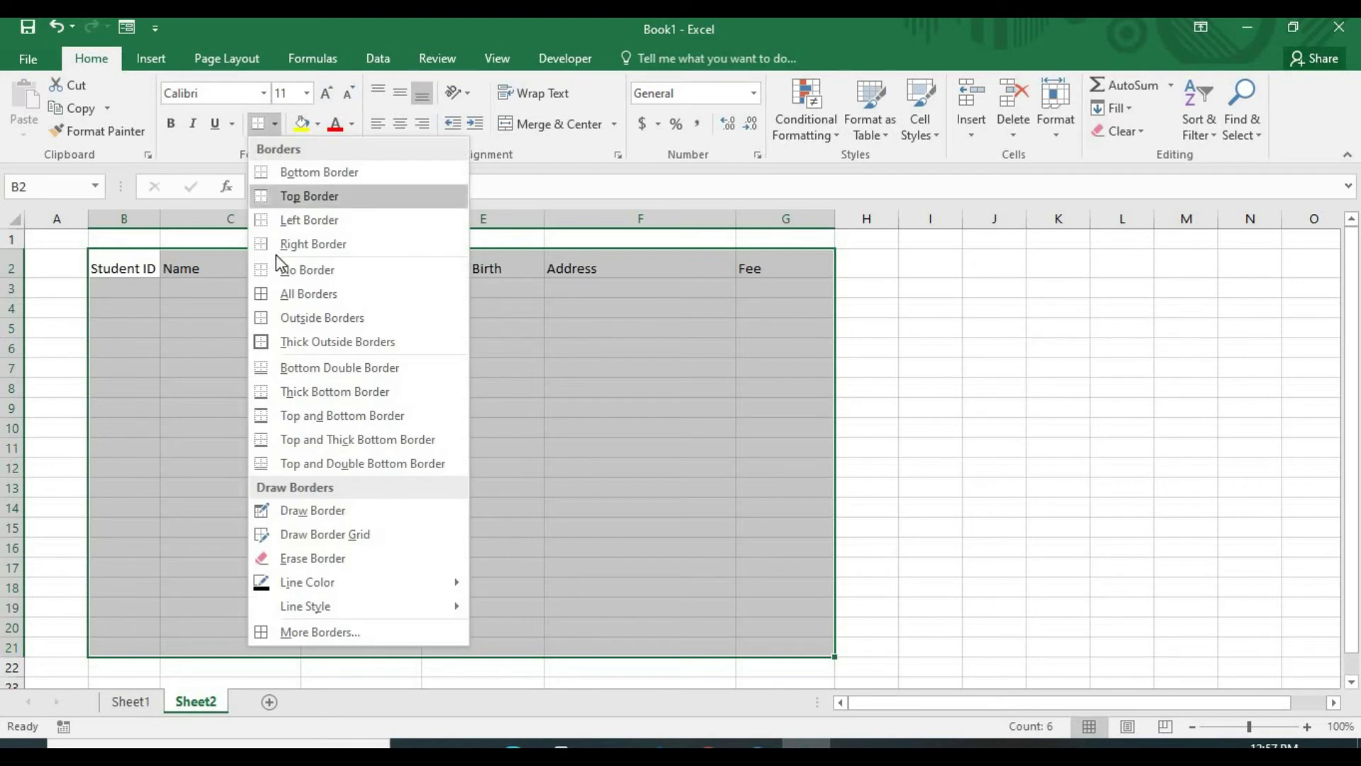
click(282, 305)
click(994, 387)
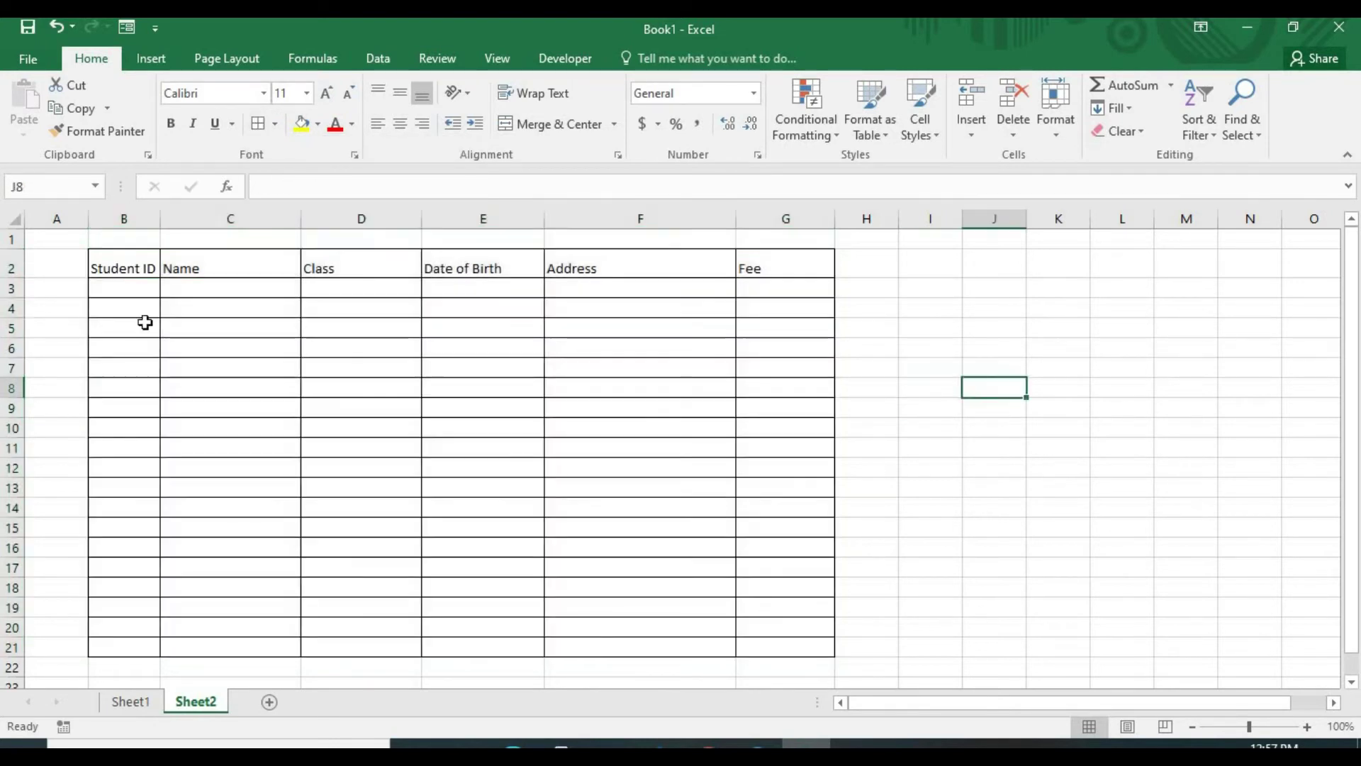
drag(135, 268, 783, 647)
click(784, 646)
drag(137, 268, 796, 647)
Centre the table contents both ways and fill header row B2:G2 light blue
click(400, 123)
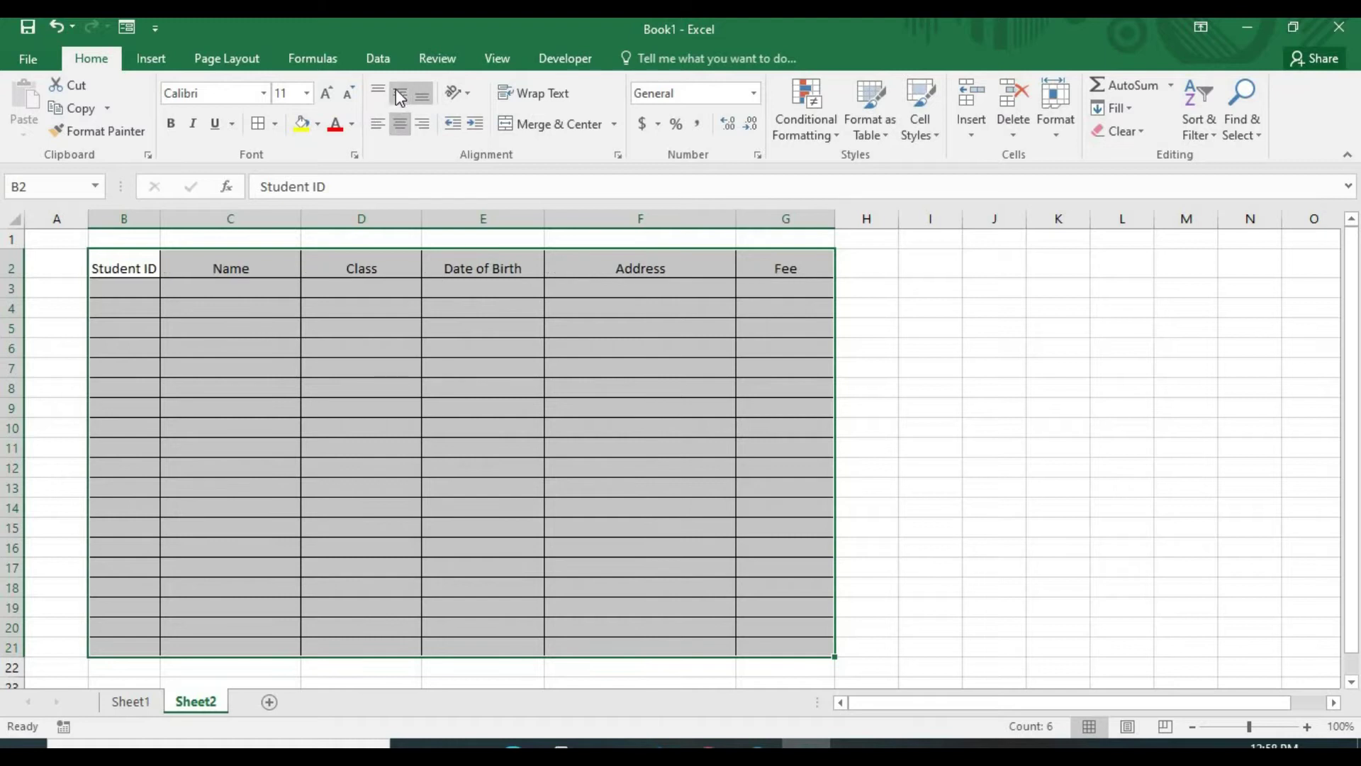
click(400, 93)
drag(143, 265, 769, 266)
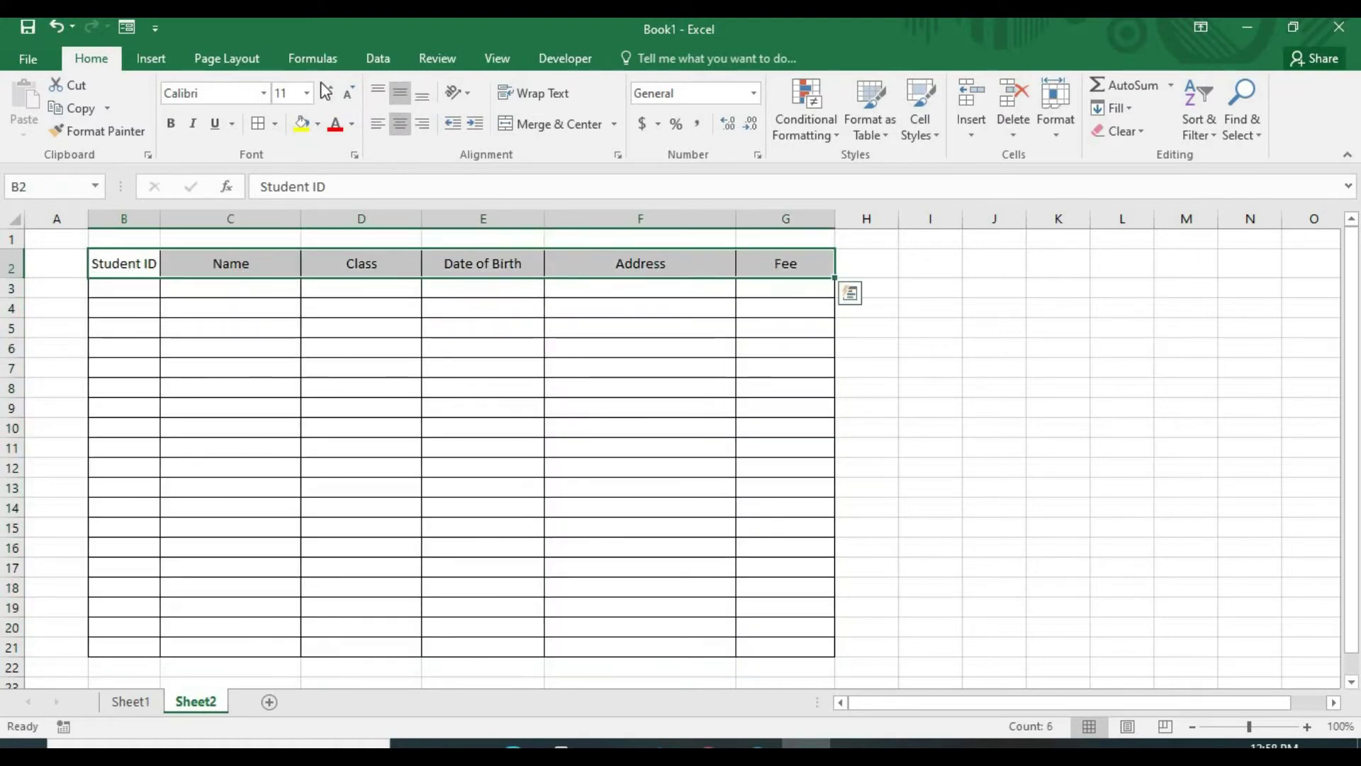
click(317, 123)
click(369, 186)
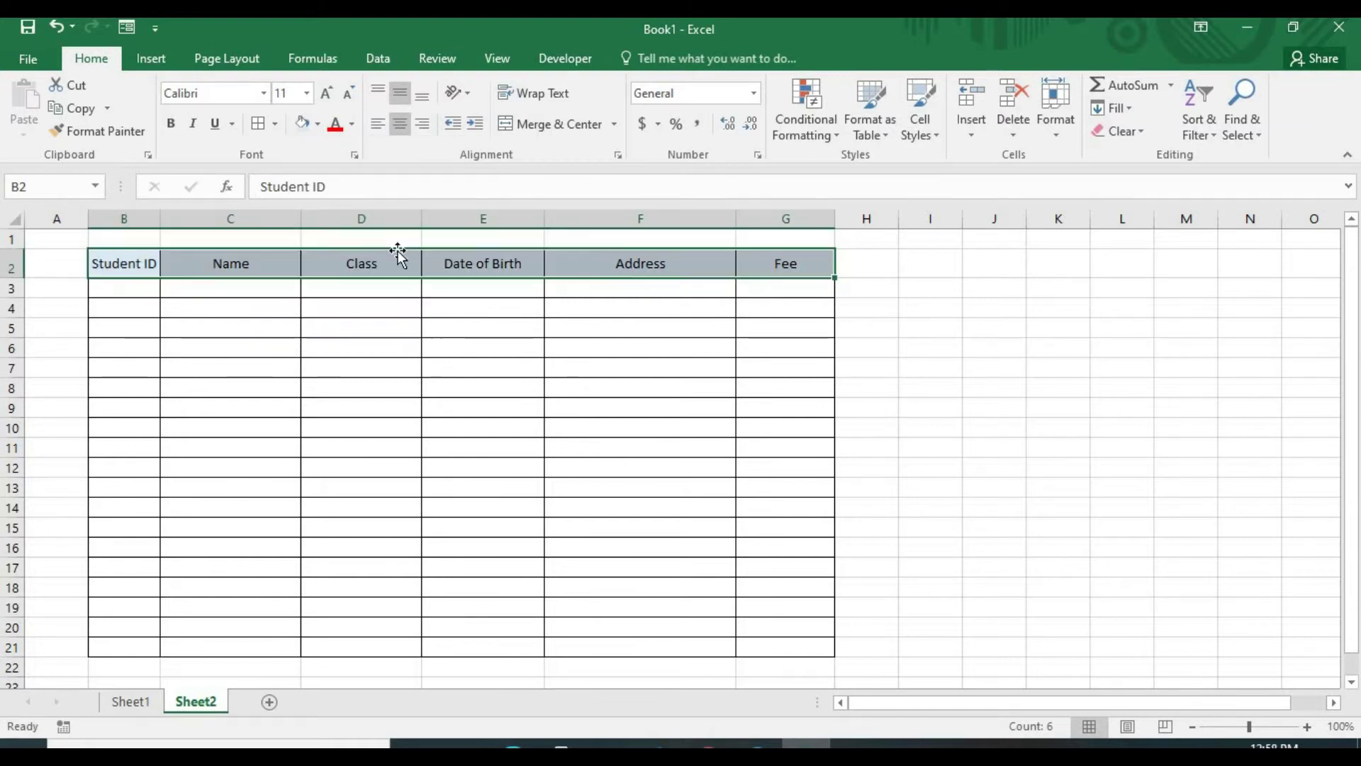
click(827, 326)
click(944, 324)
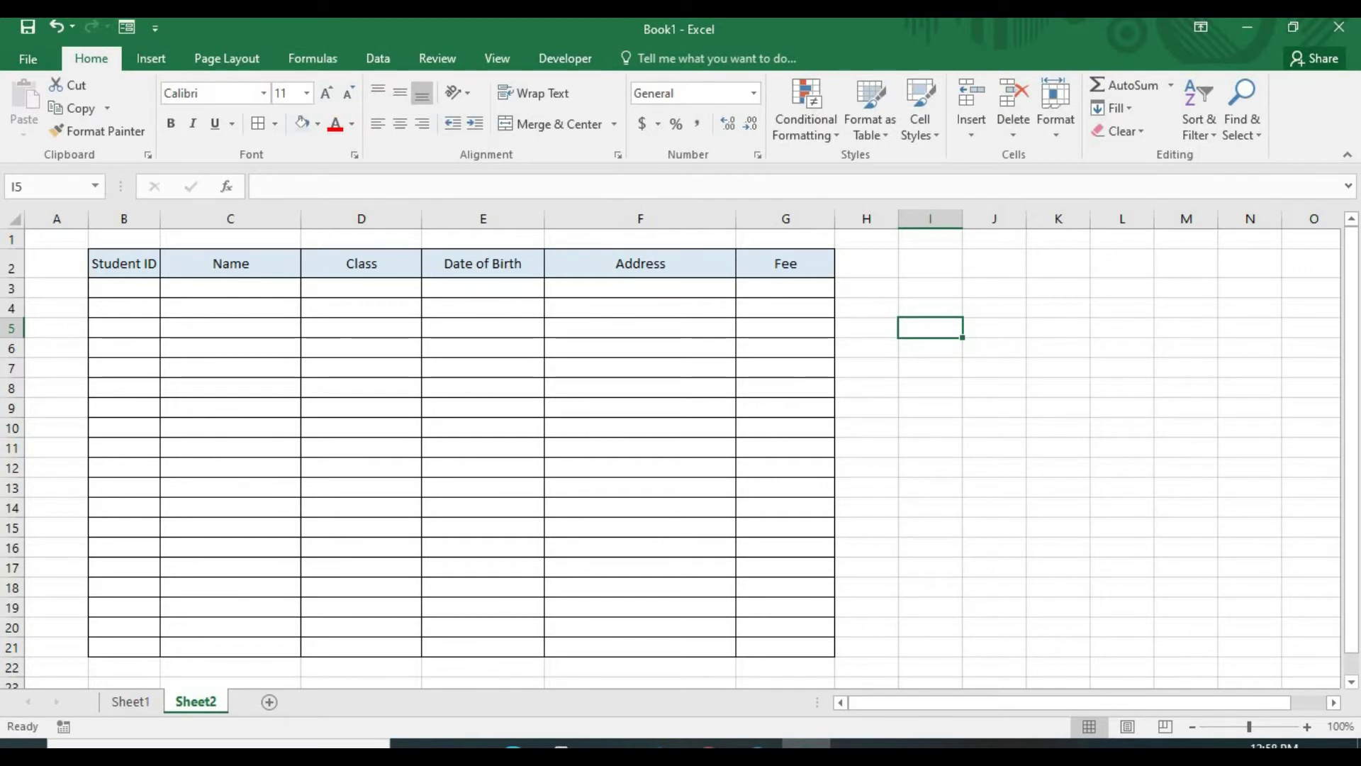
click(25, 58)
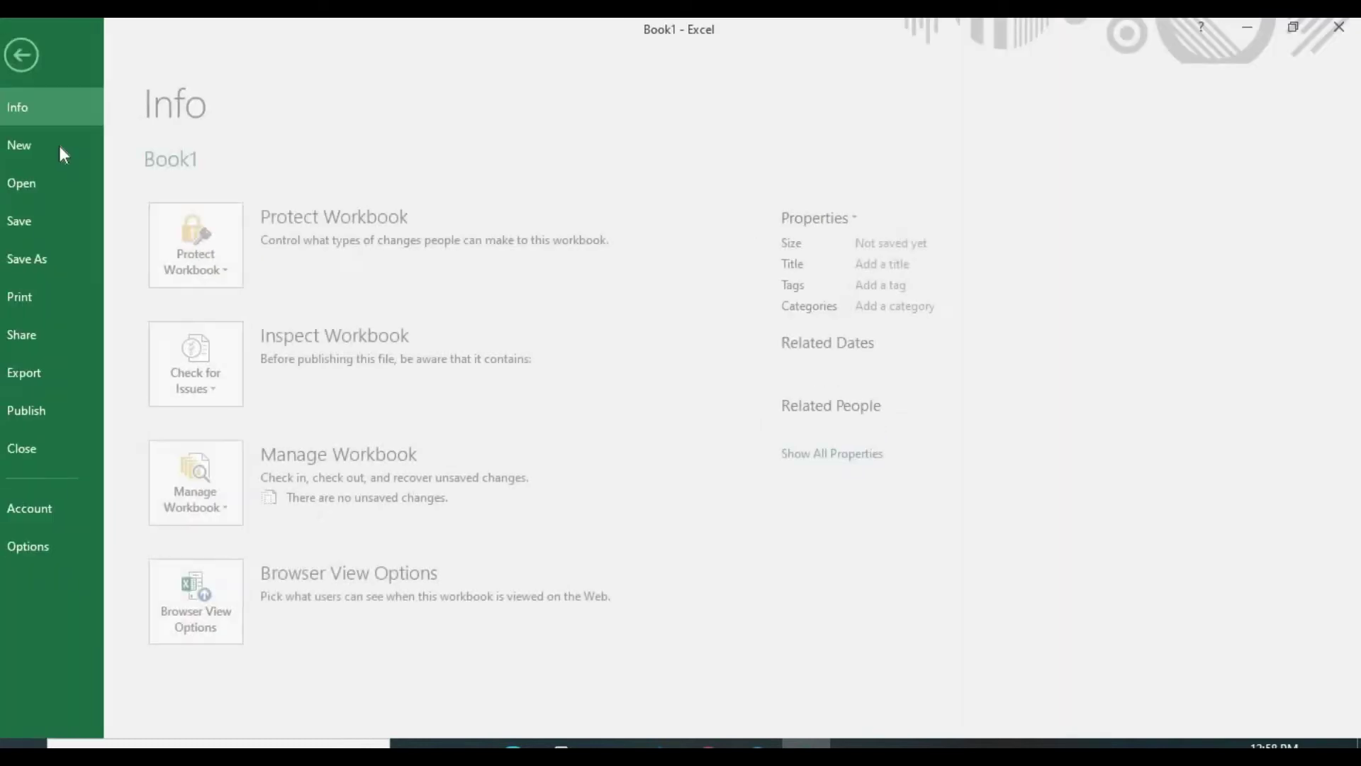
click(75, 547)
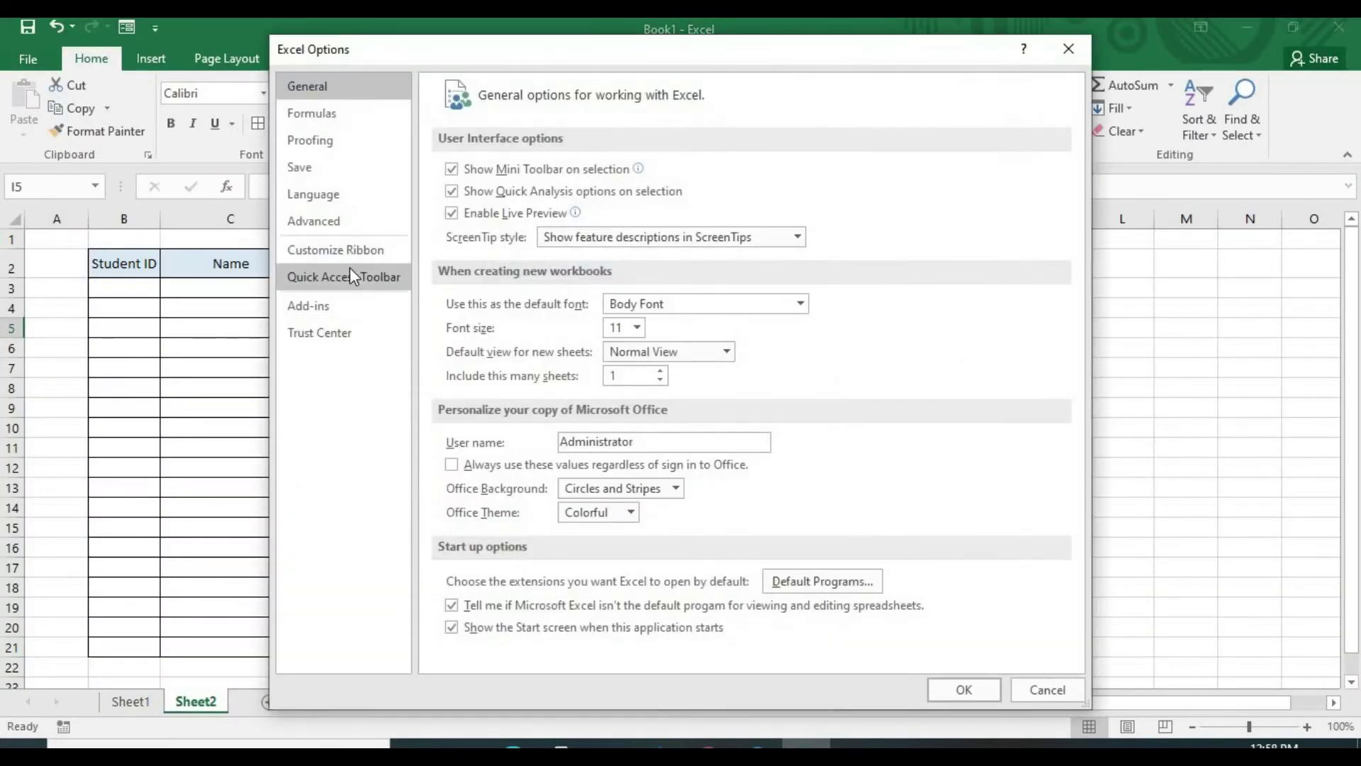
click(353, 284)
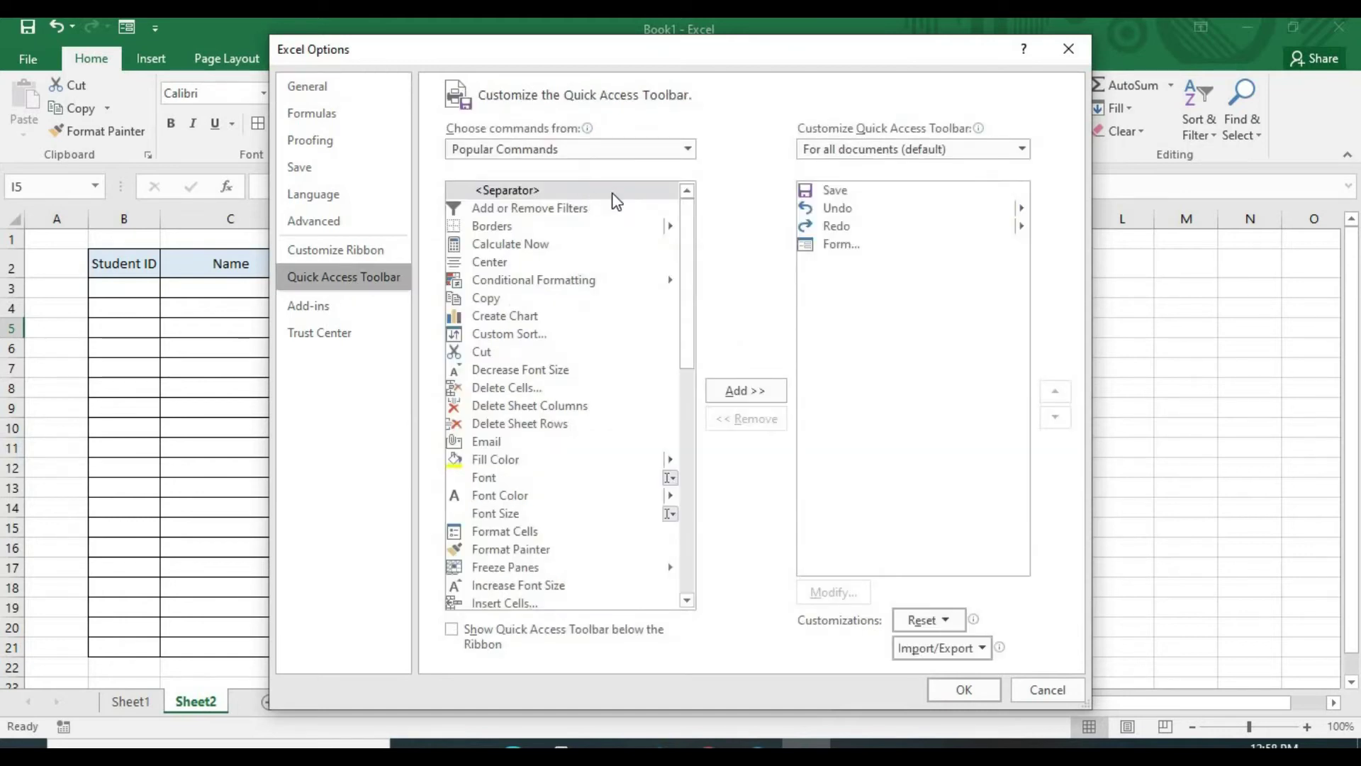
click(687, 151)
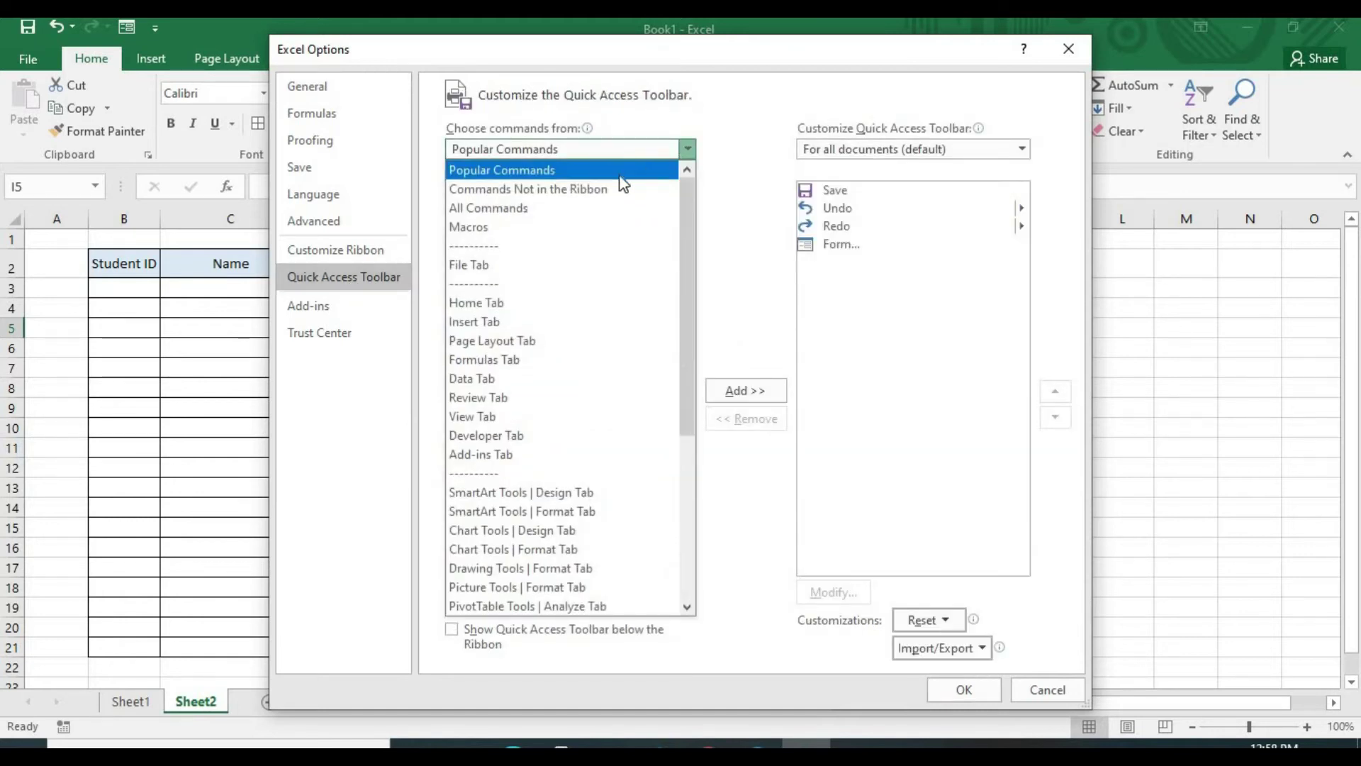
click(574, 195)
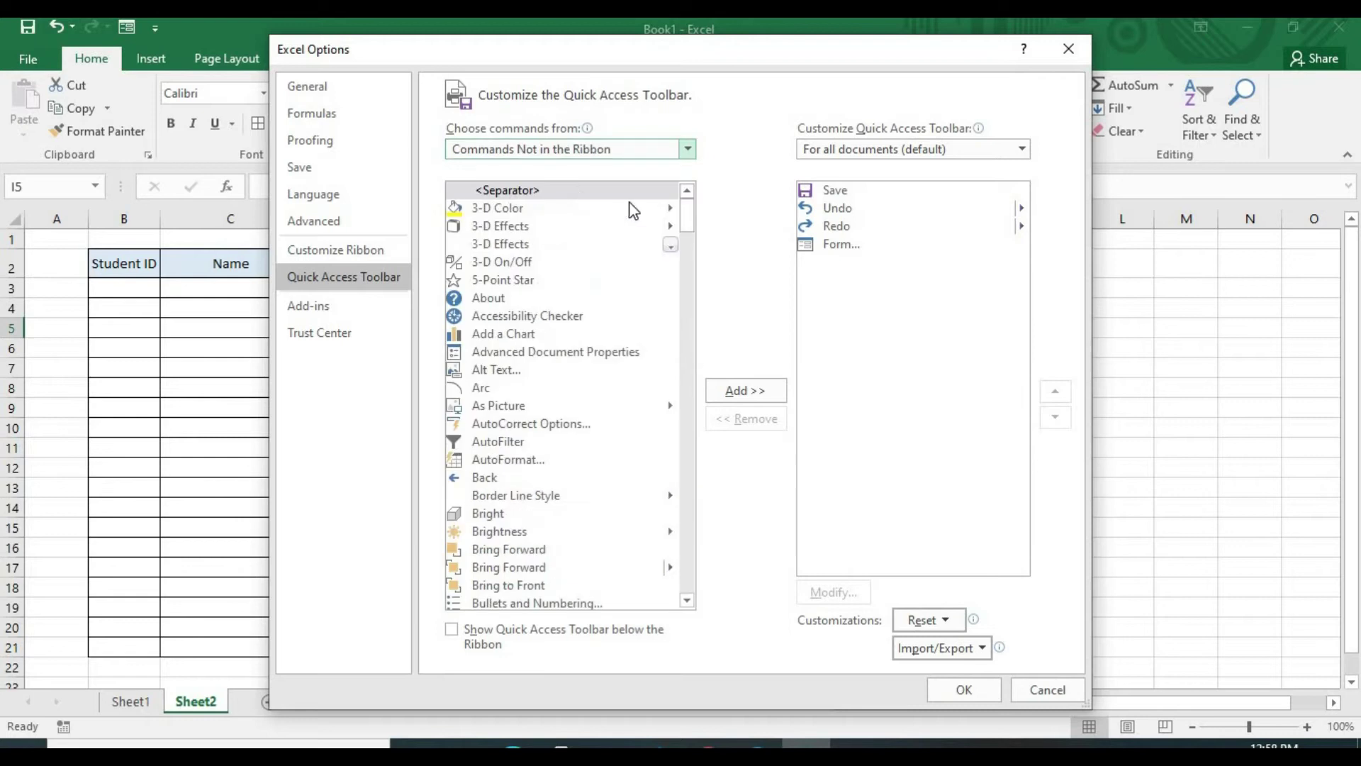
drag(692, 229, 688, 339)
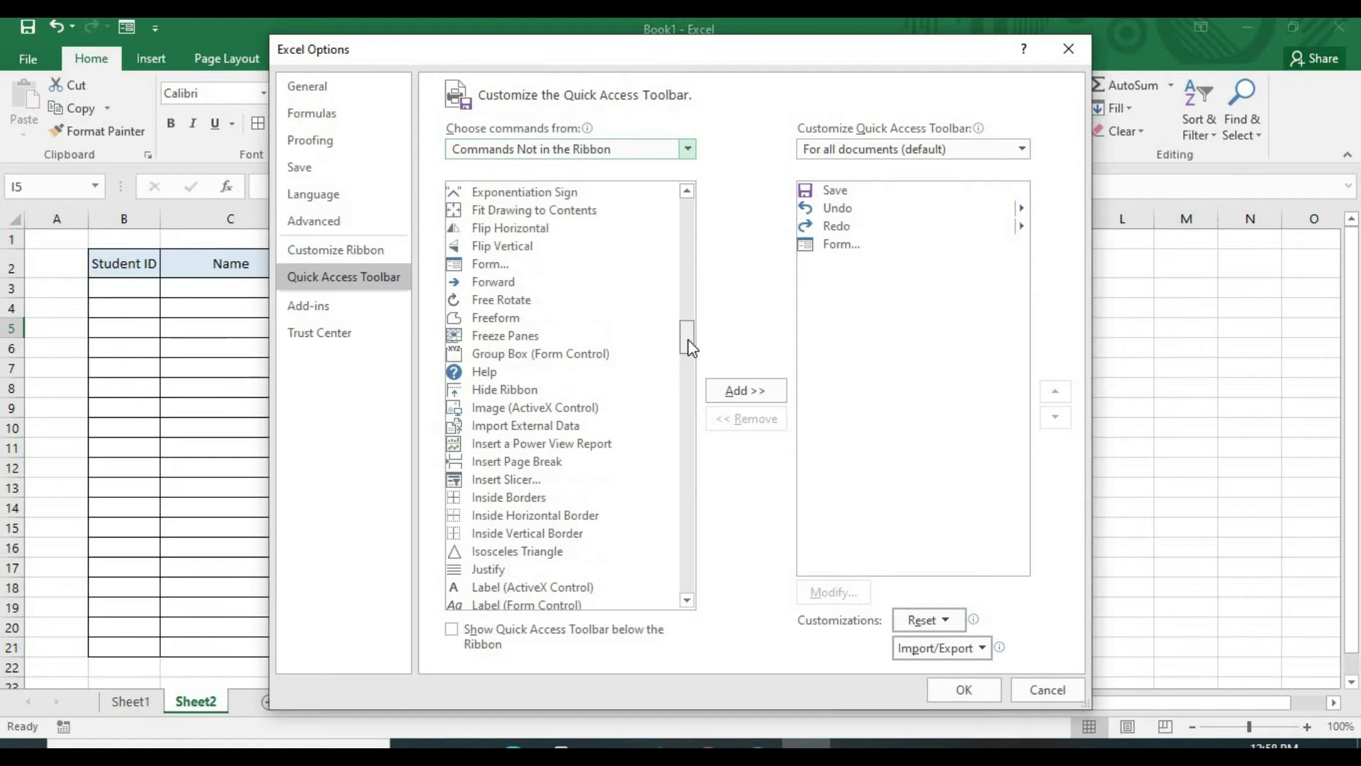
click(486, 262)
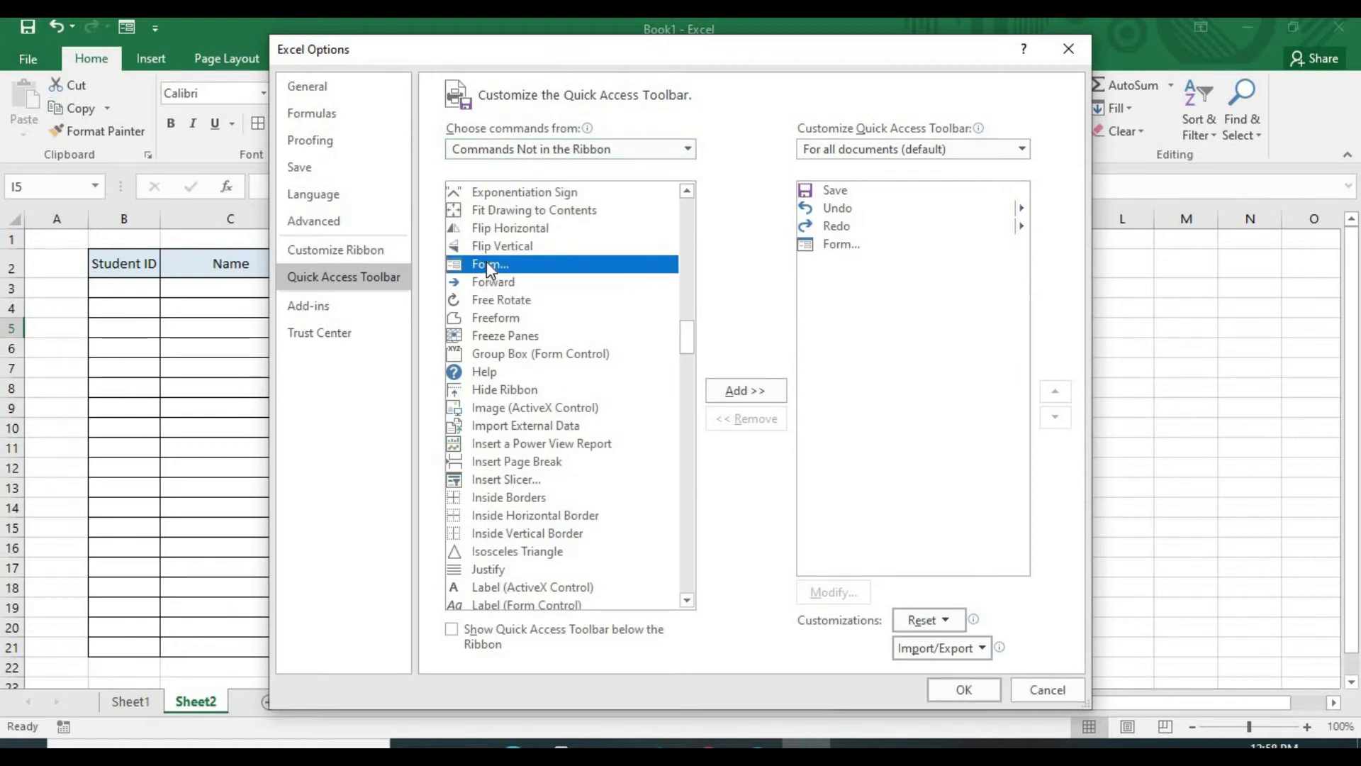
click(746, 391)
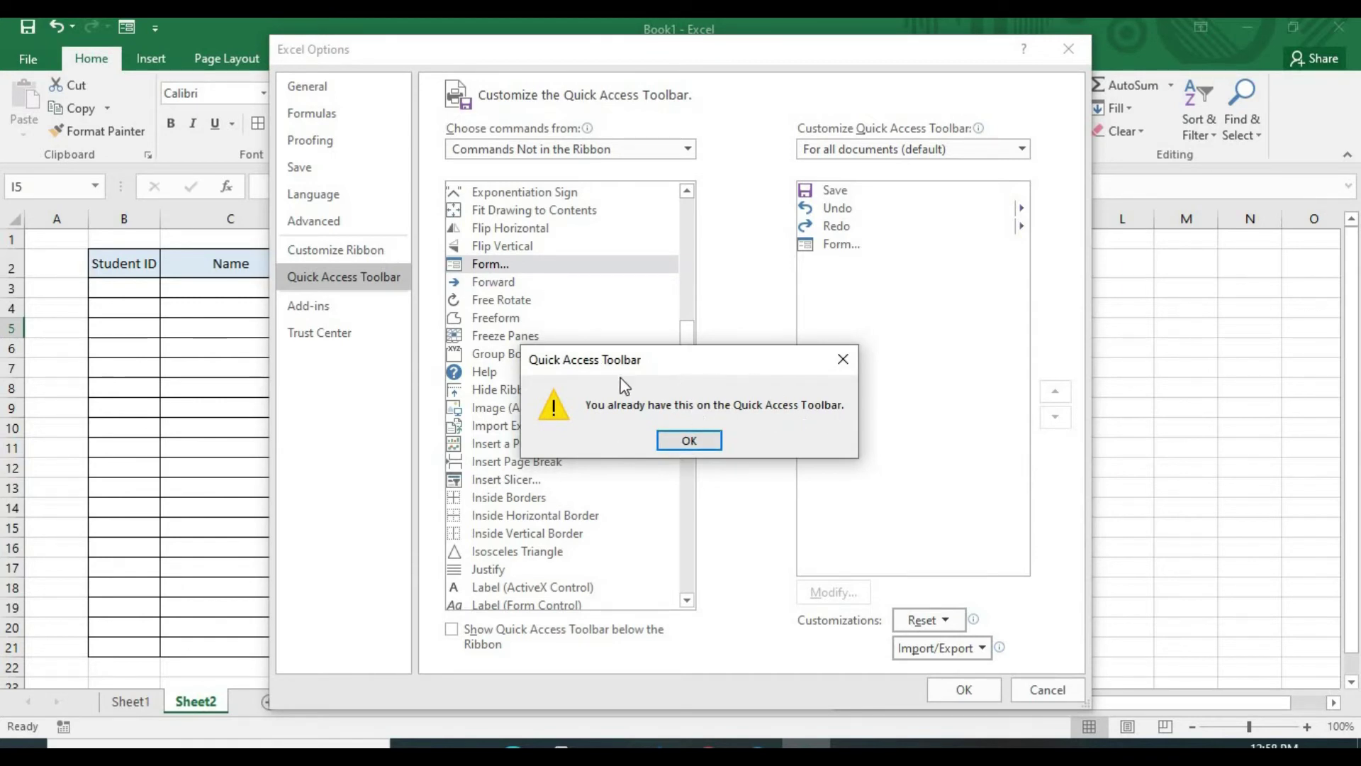
click(689, 442)
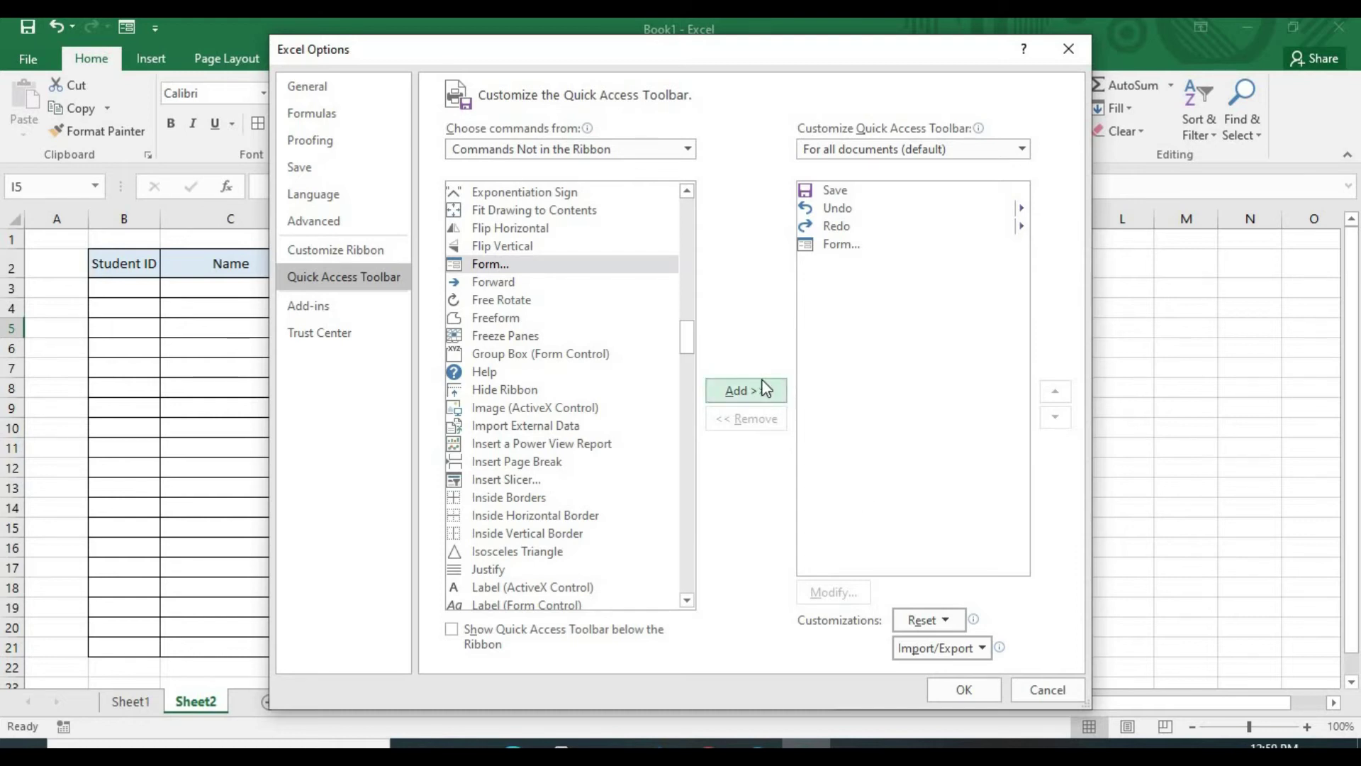
click(964, 690)
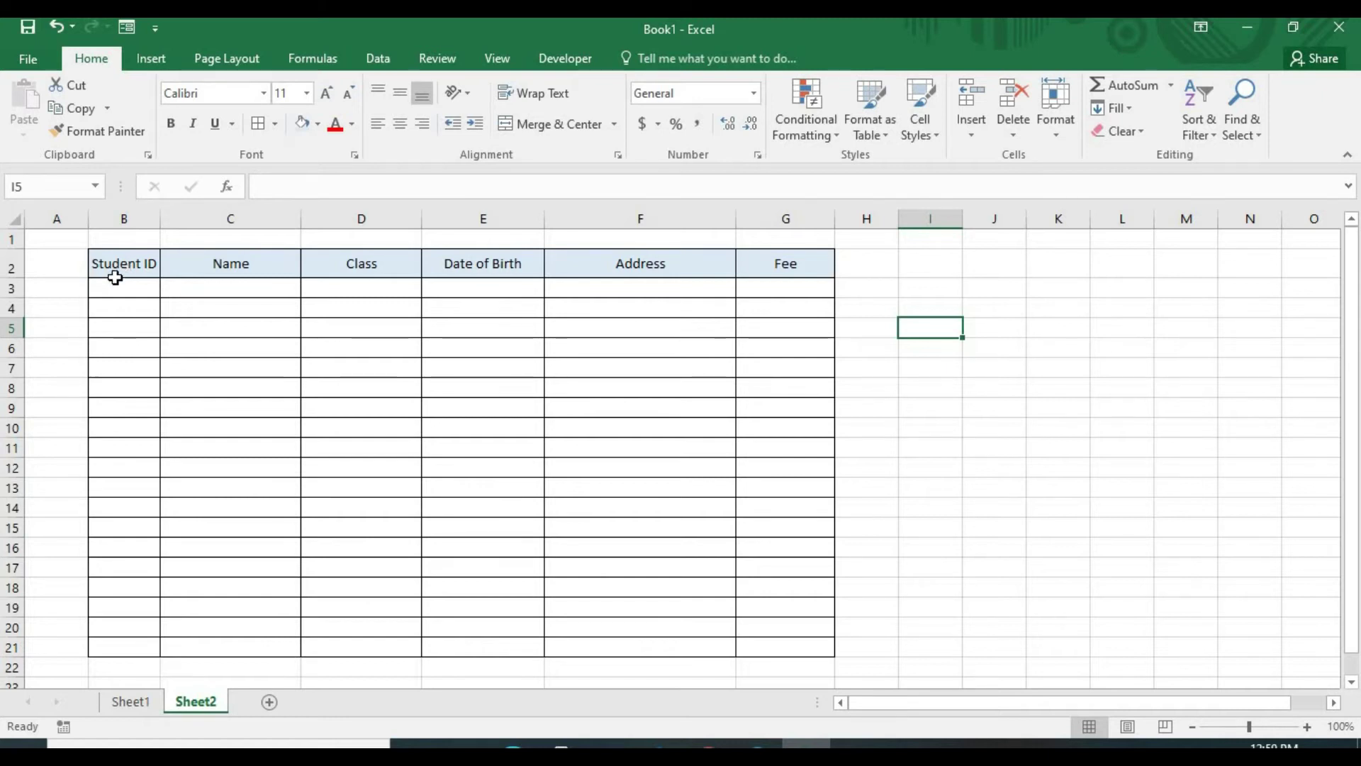
Select the Student ID header cell B2
click(116, 267)
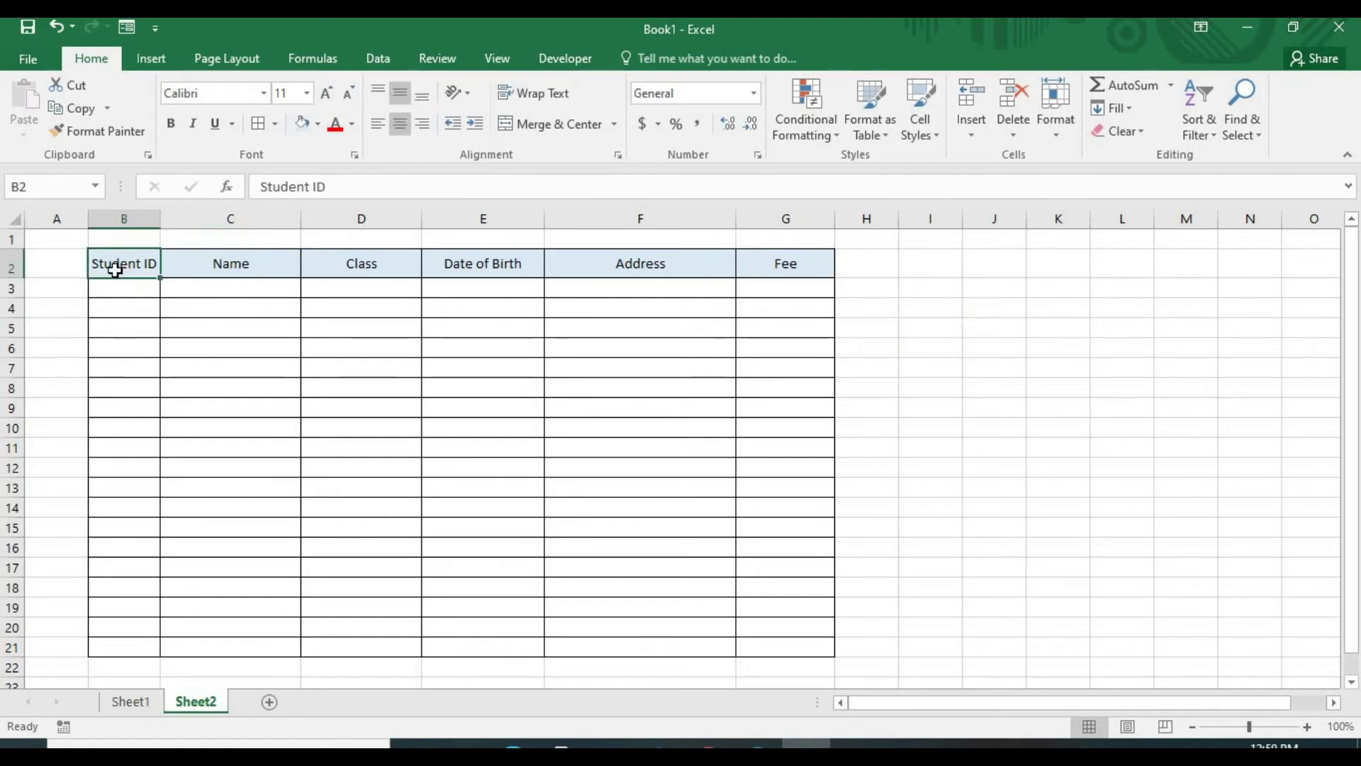
Open the Student table's data form, using row 2 as the field labels
click(127, 28)
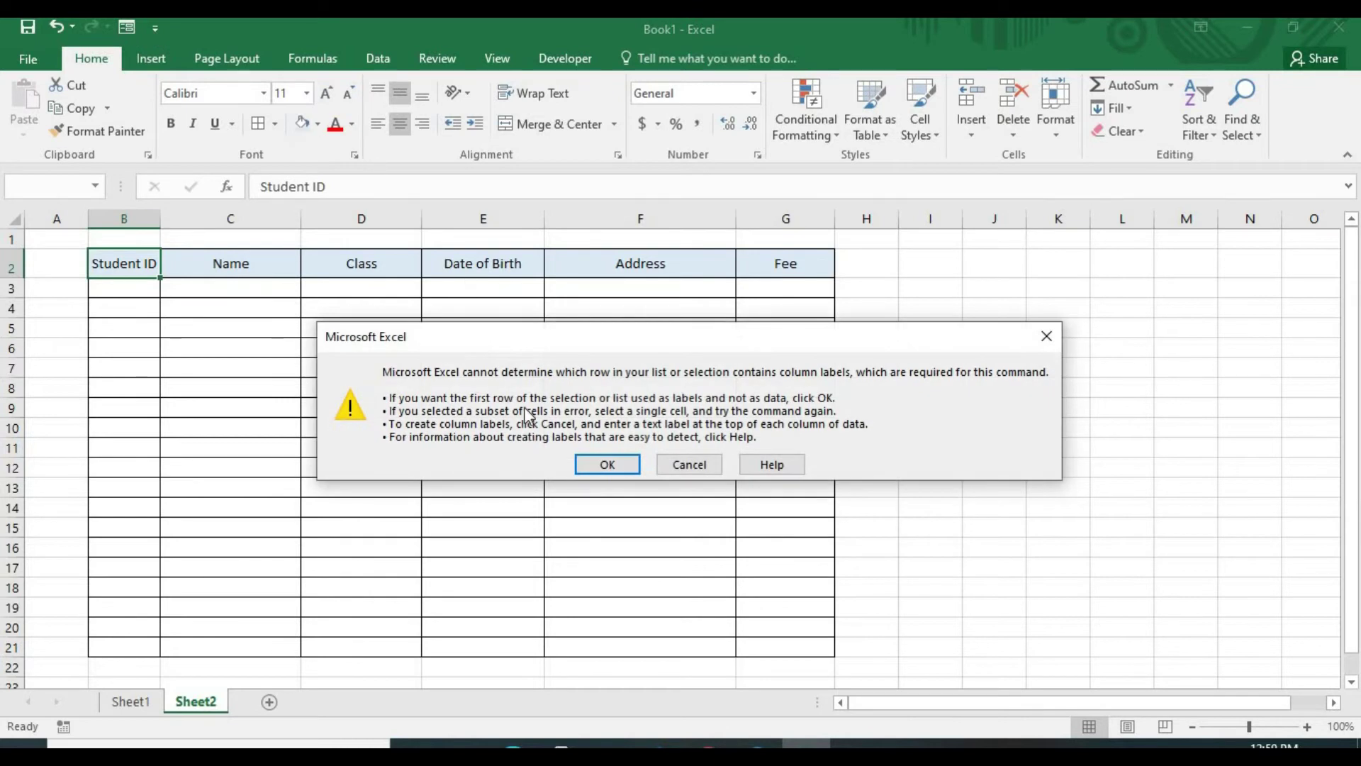
click(592, 464)
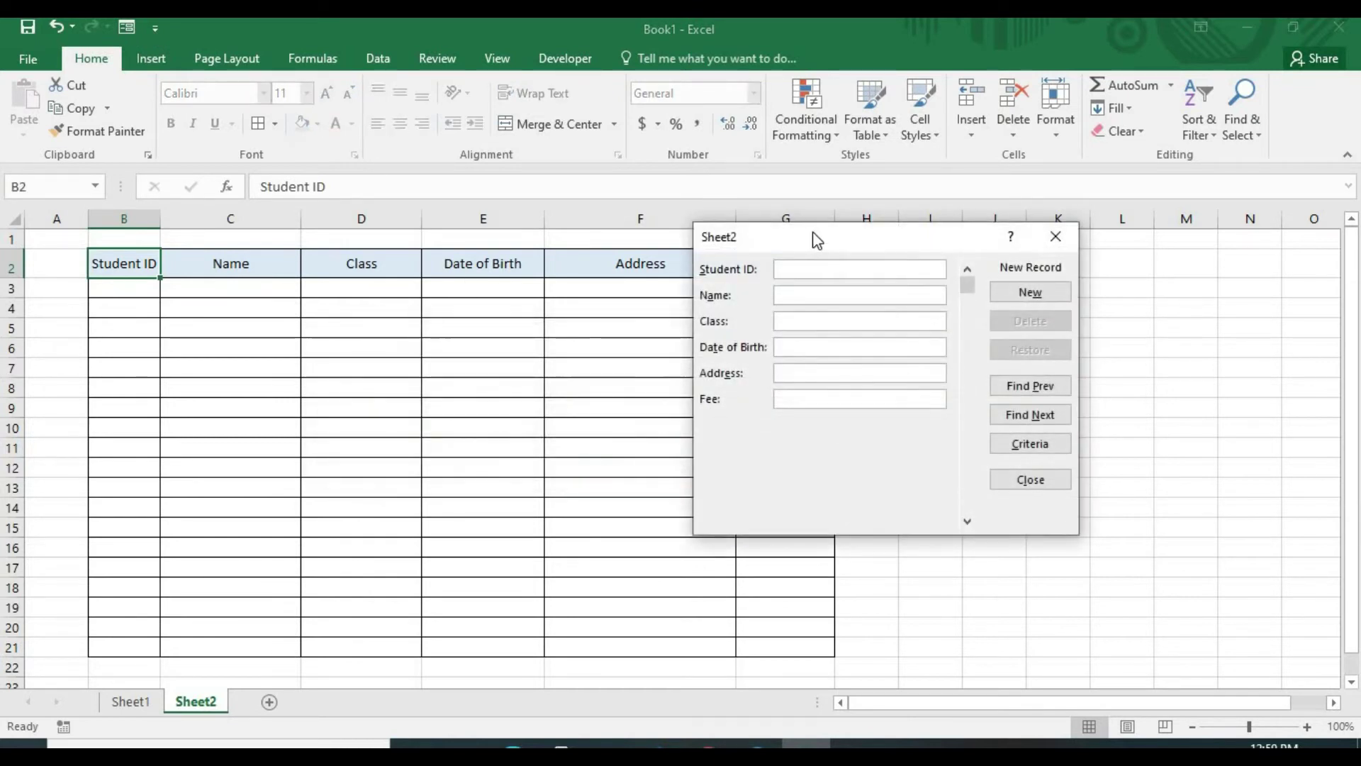
drag(815, 242, 988, 244)
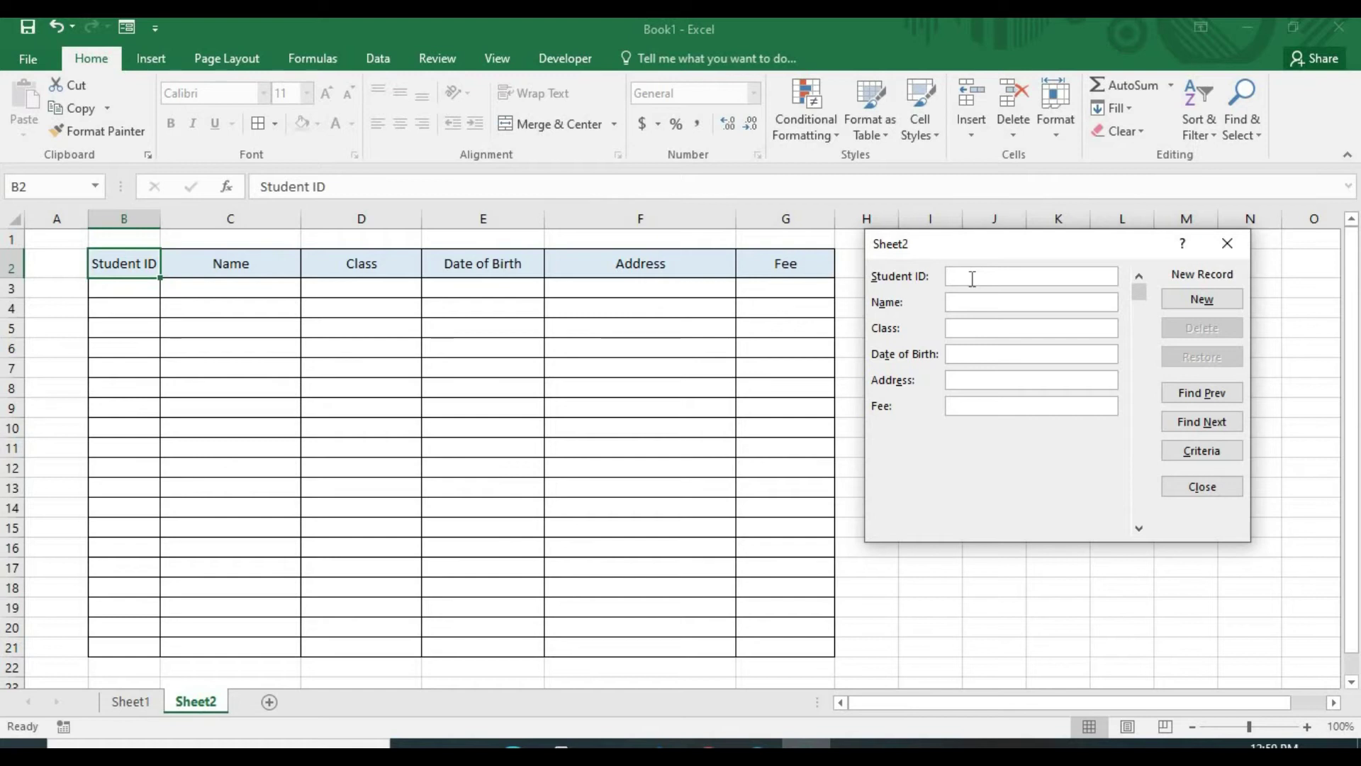
Enter student 101: the student's name, born 2054-10-5, address Kapilvastu, fee 10,000
text(101)
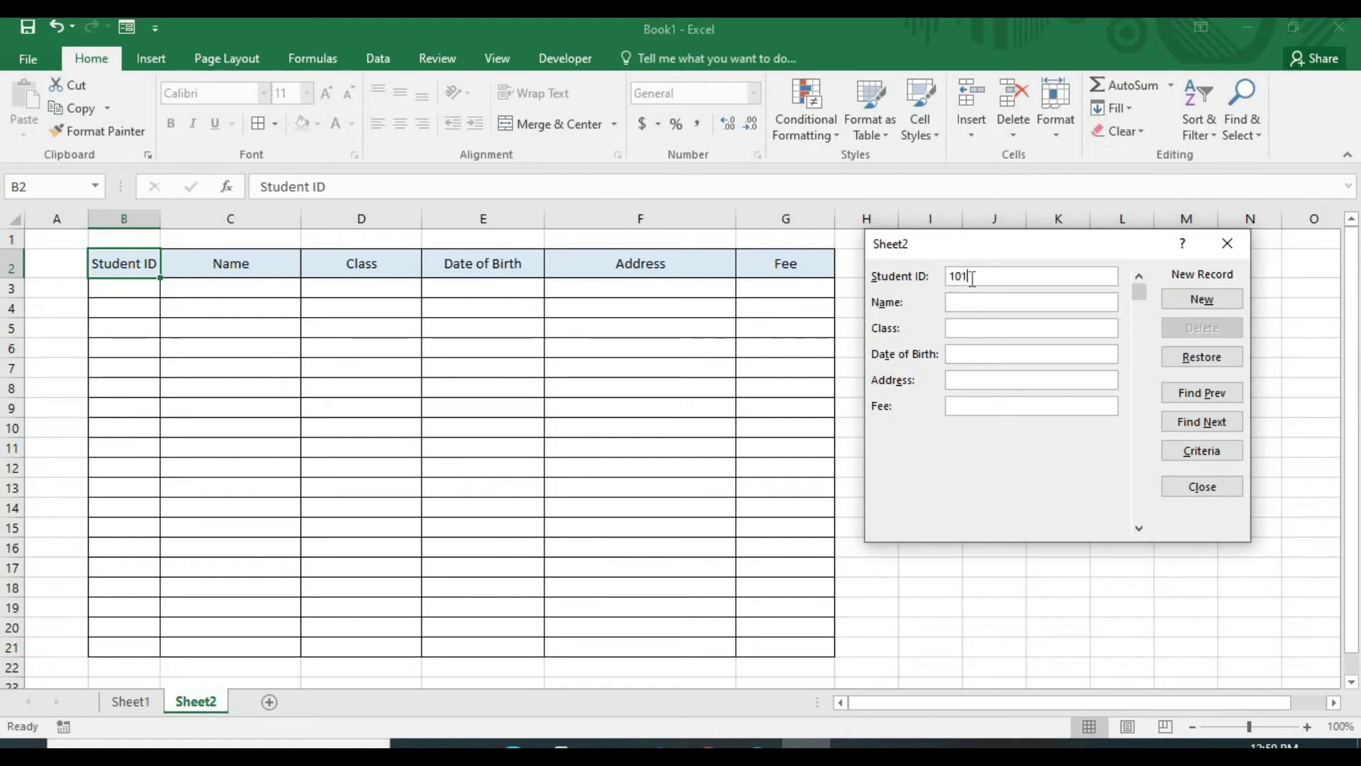
click(1012, 303)
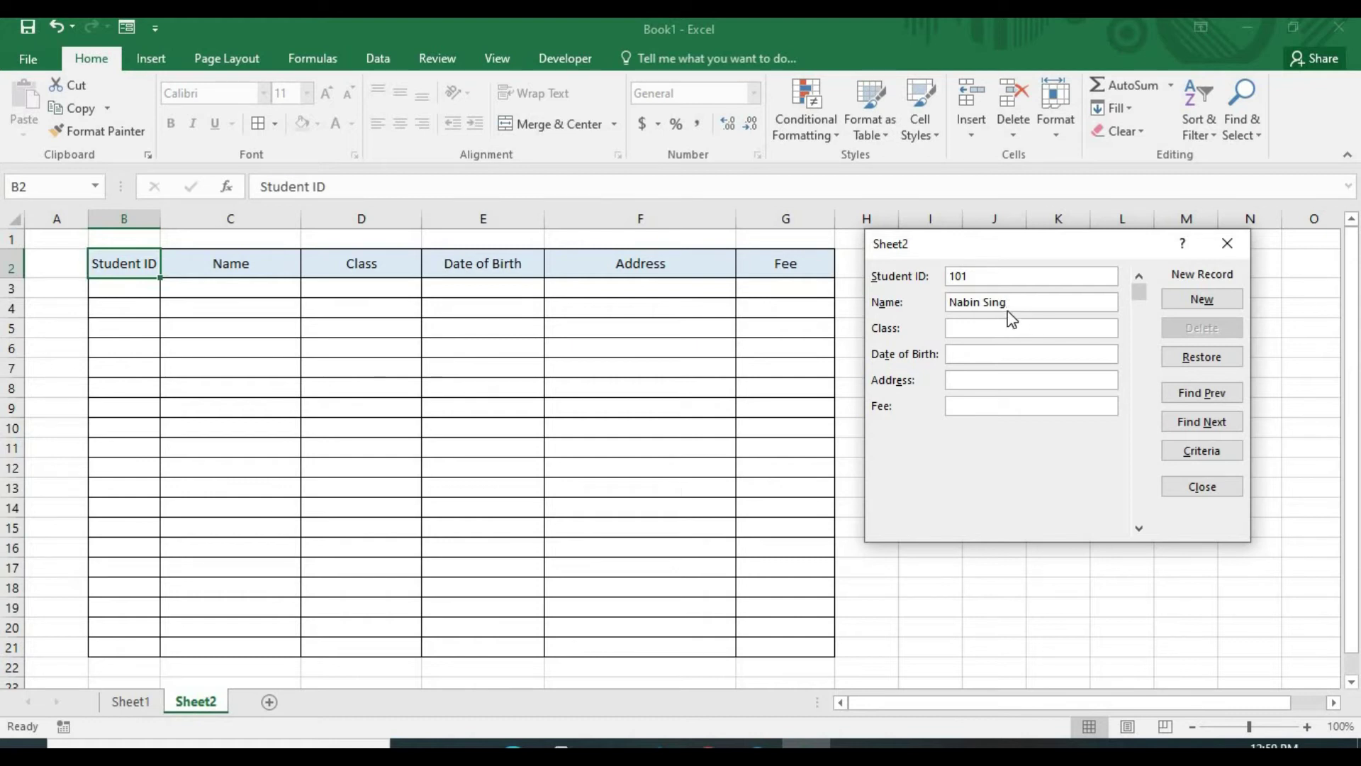
click(986, 326)
click(986, 355)
text(205)
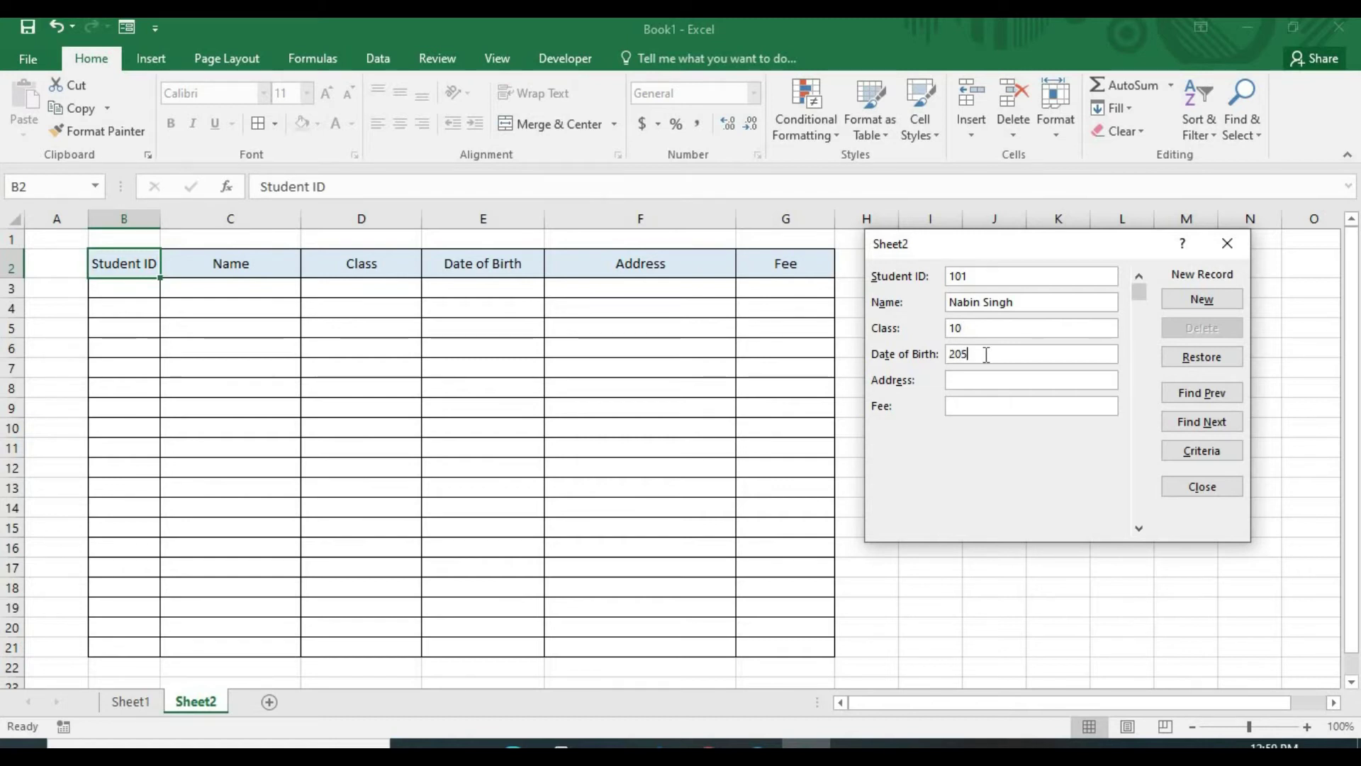
text(4-10-5)
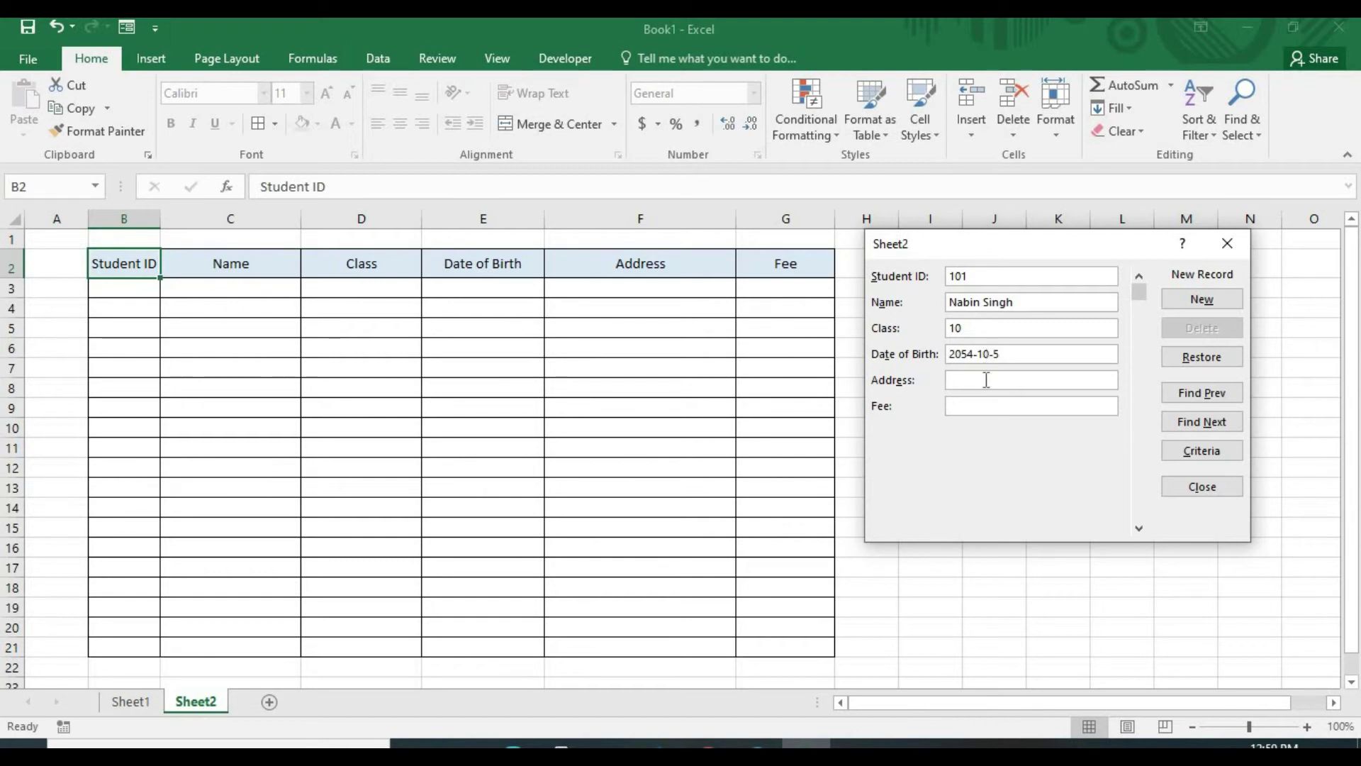
click(987, 382)
text(Kapilvastu)
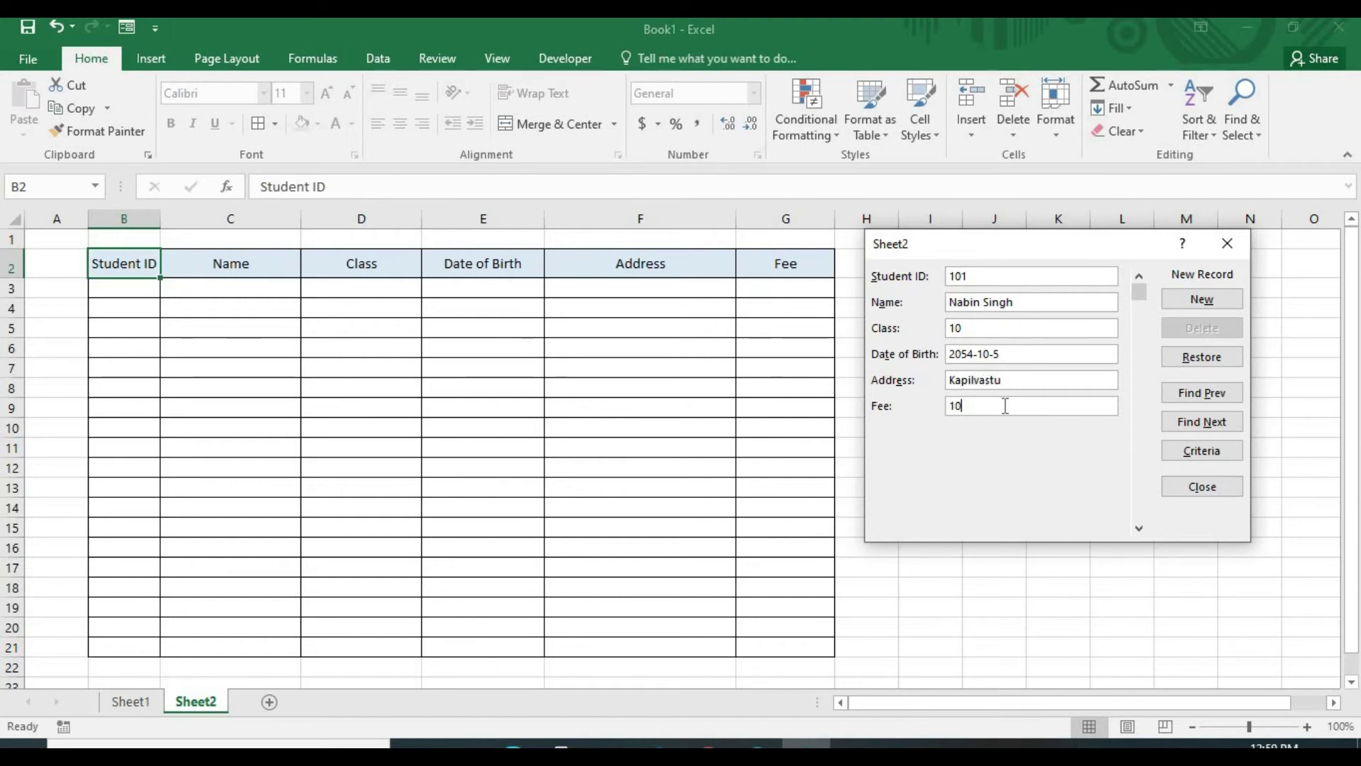
click(1006, 406)
text(10,000)
click(1170, 299)
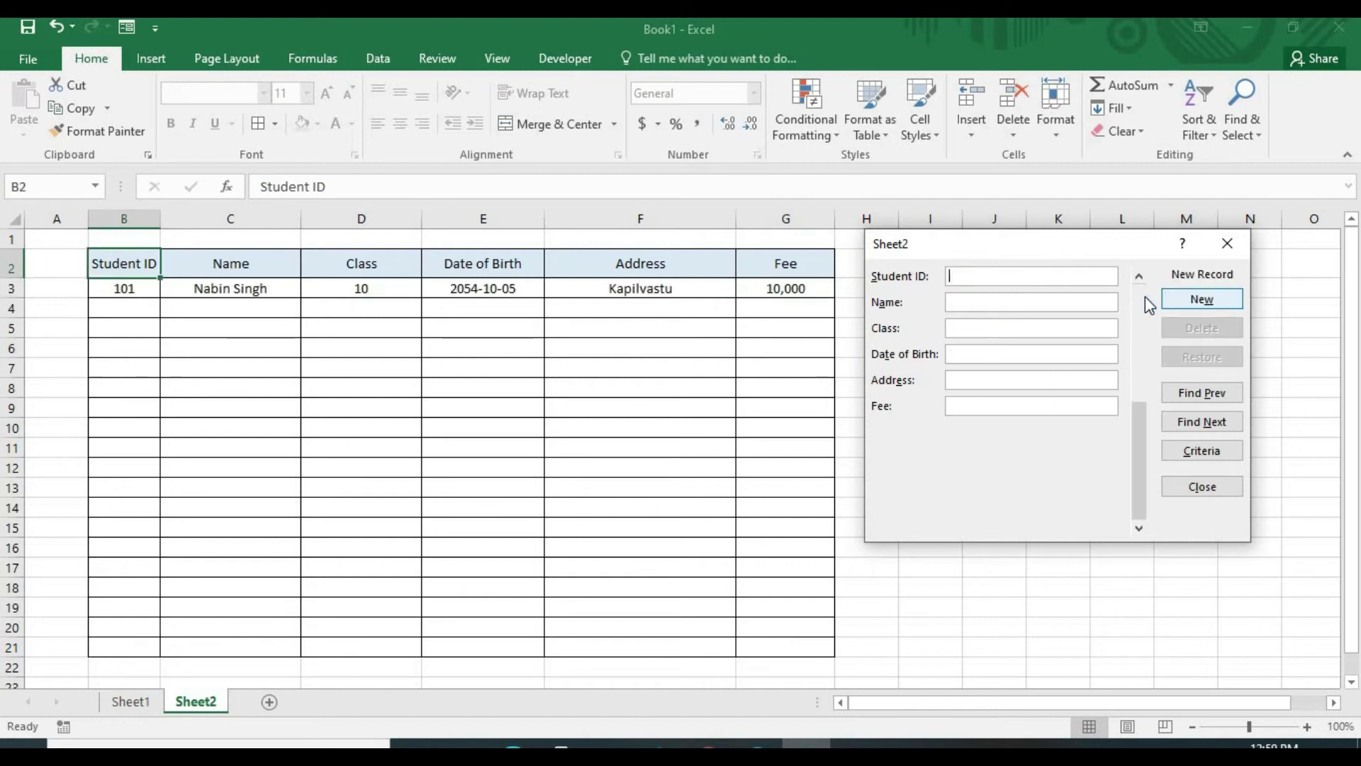
Add student 102, the student's name, address Rupandehi, fee 10000
drag(1032, 253, 1135, 269)
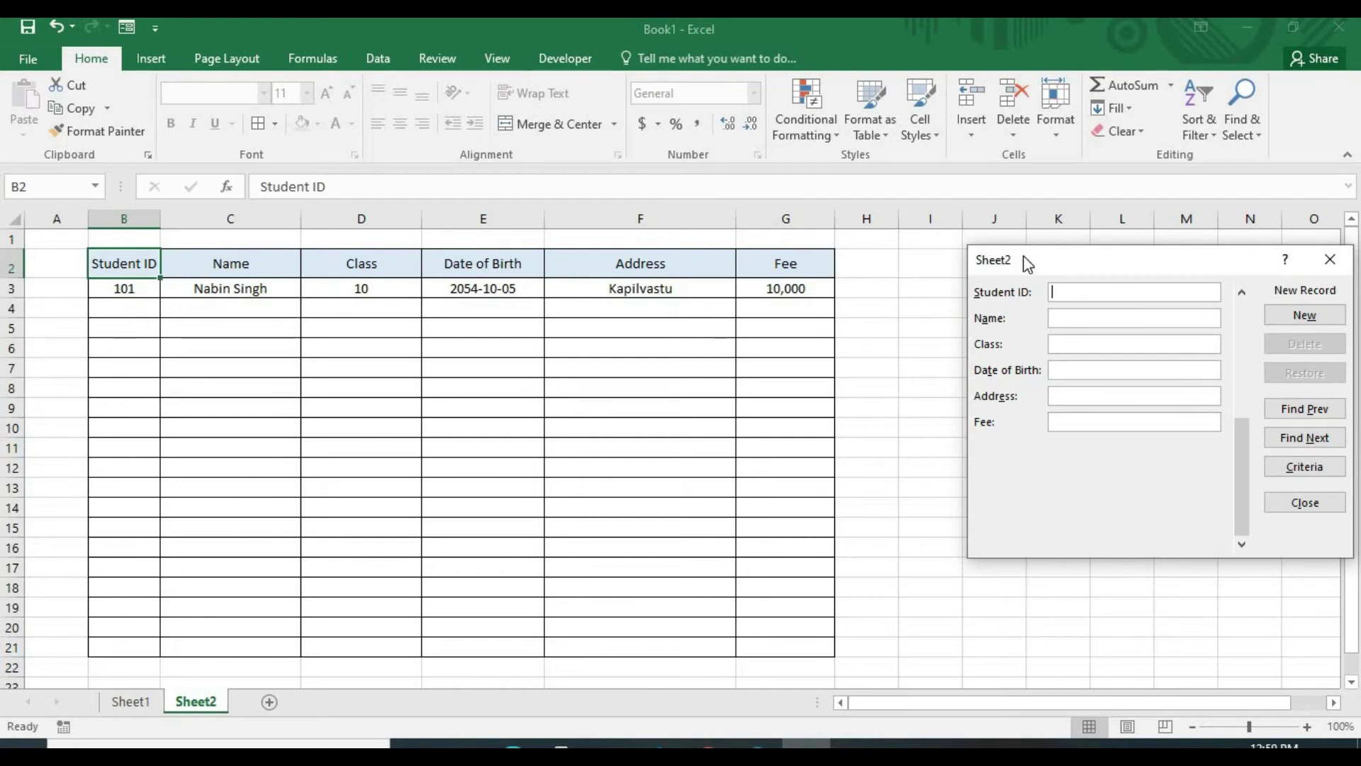
drag(1021, 258, 795, 256)
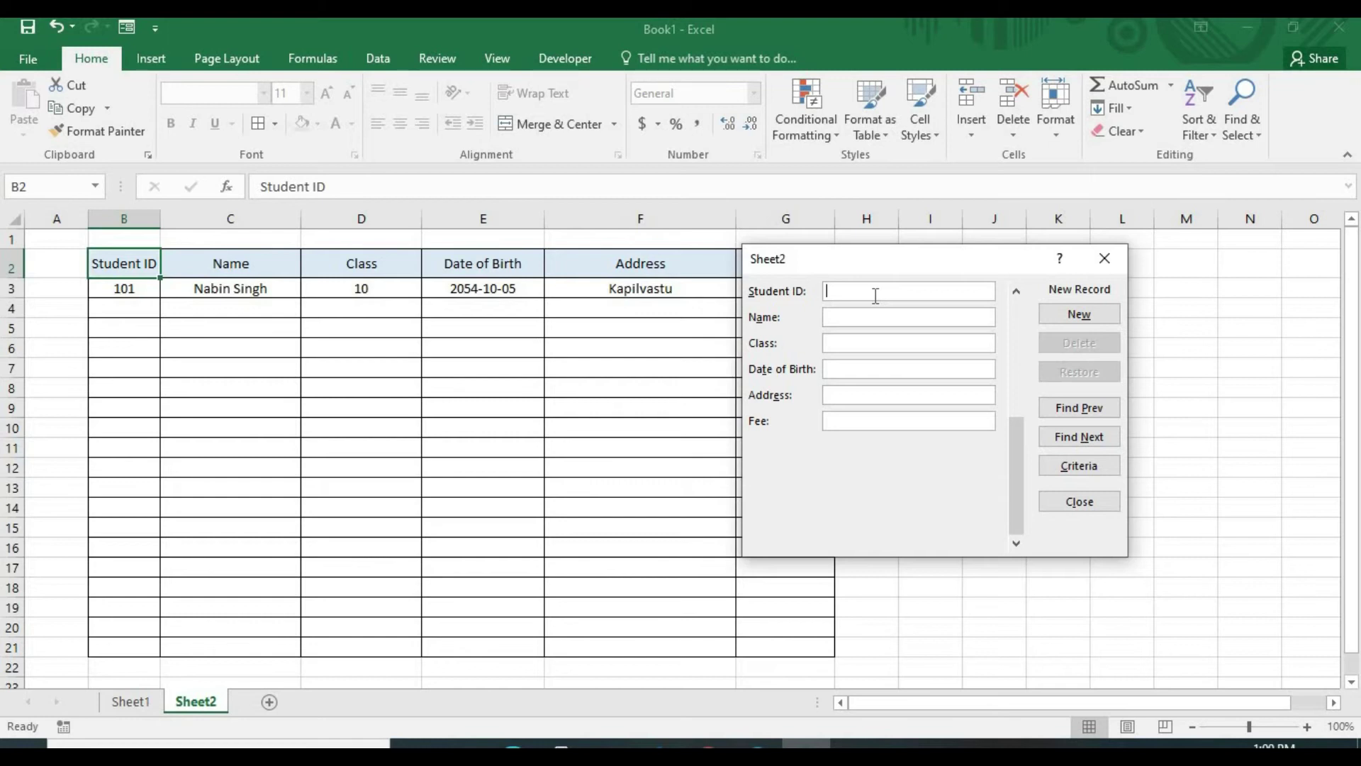
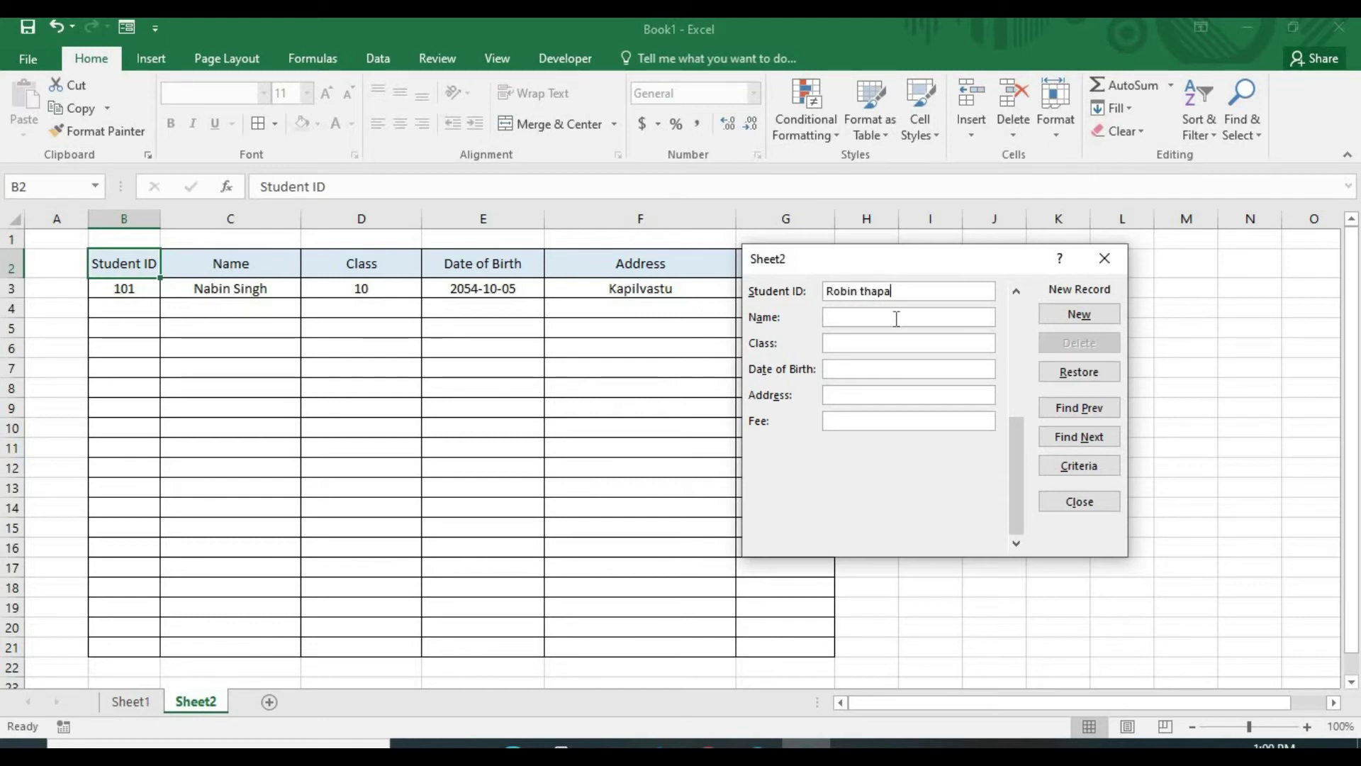
text(102)
click(909, 315)
click(898, 345)
click(873, 369)
text(2053-5-20)
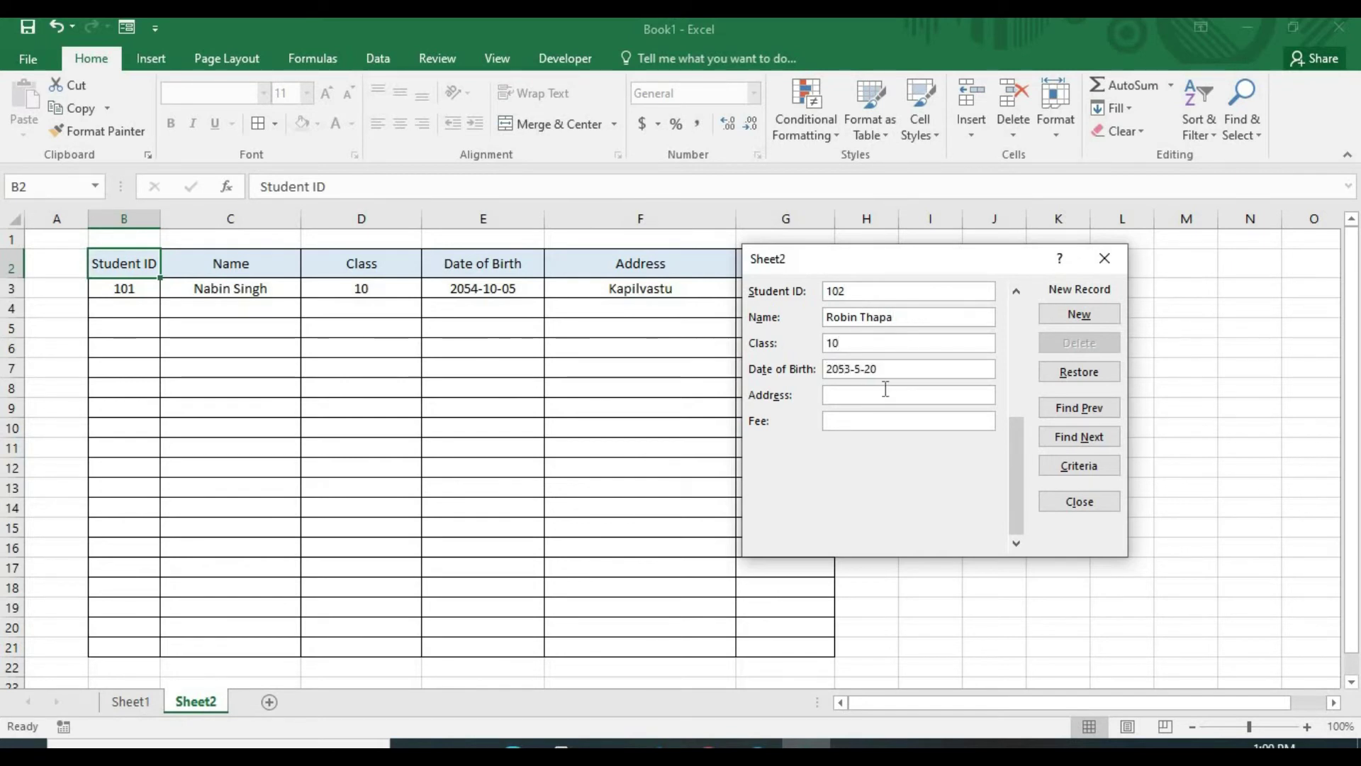
click(885, 388)
text(Rupandehi)
click(886, 420)
text(10000)
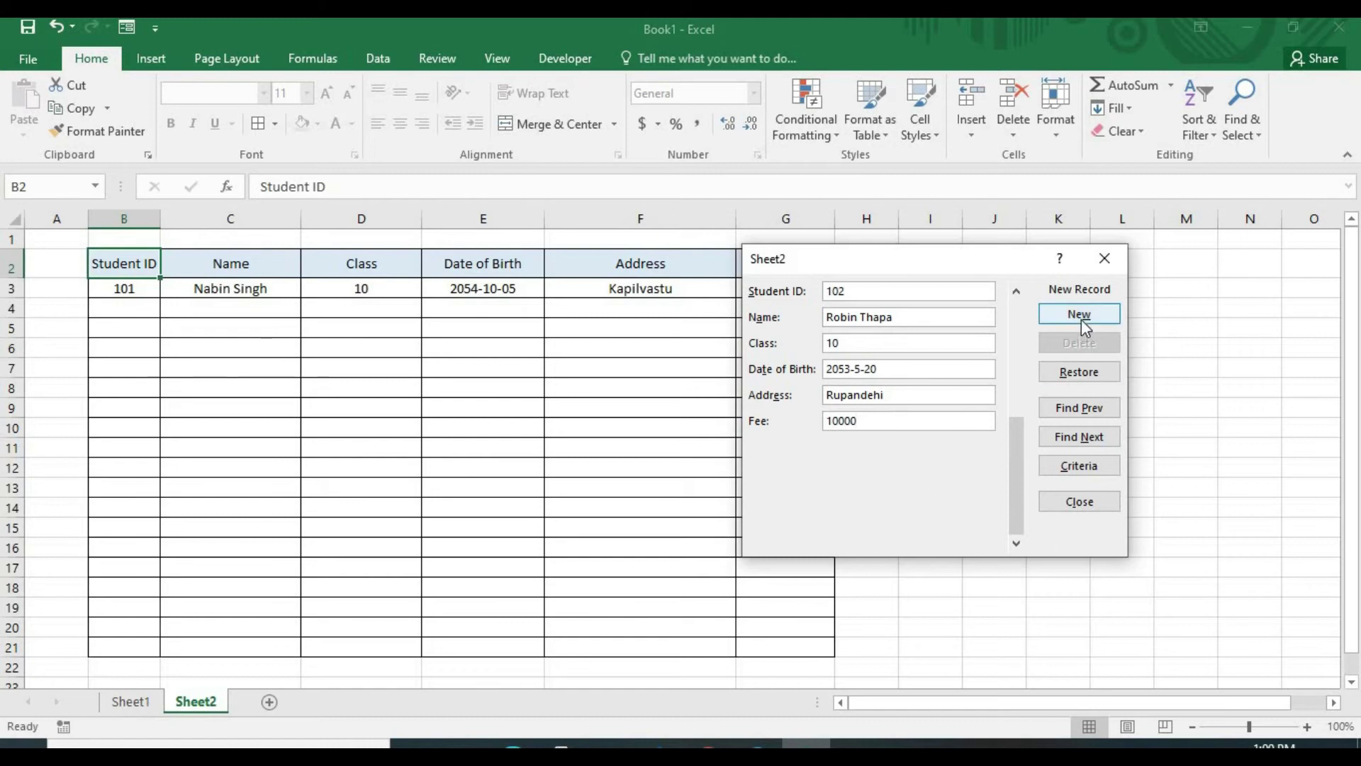
click(1079, 314)
Add student 103, the student's name, born 2054-4-17, address Rupandehi, fee 10000
text(103)
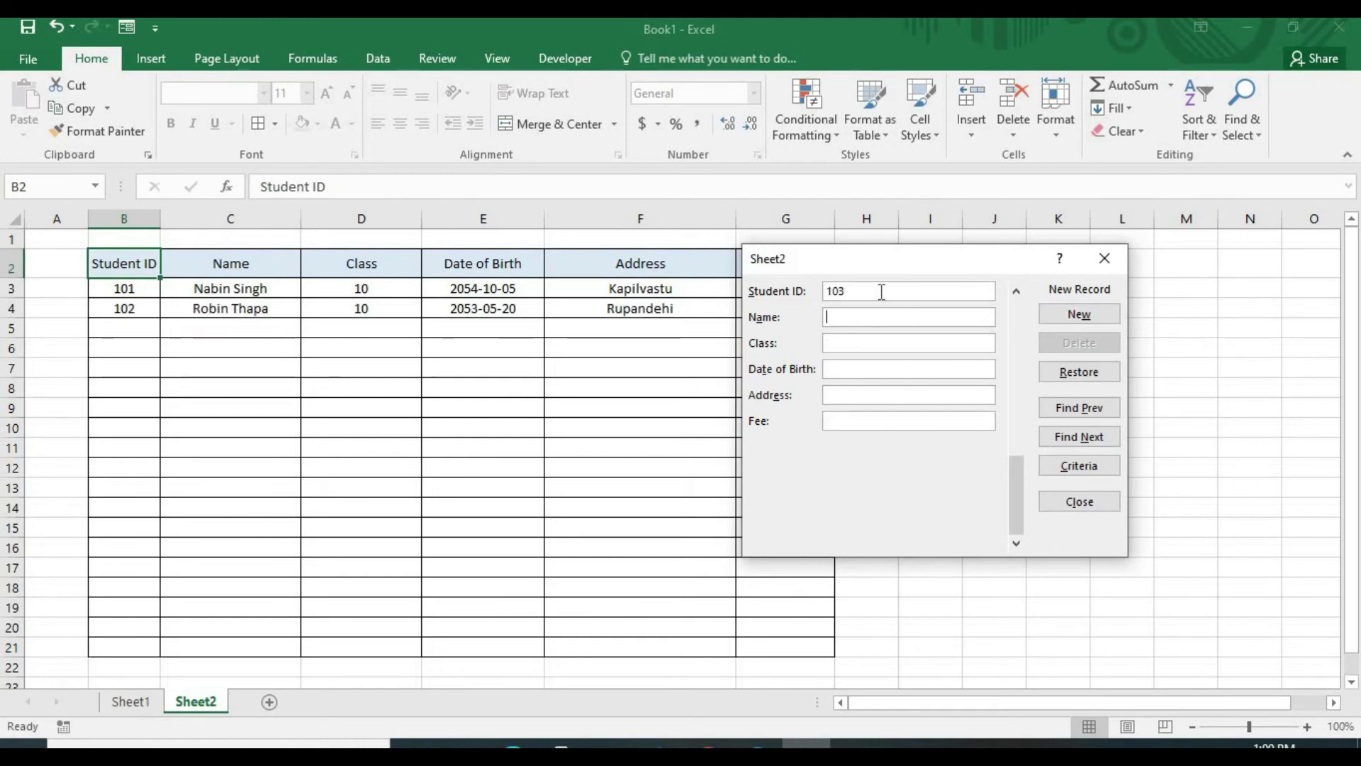
key(shift+Tab)
key(shift+Tab)
key(Tab)
key(Tab)
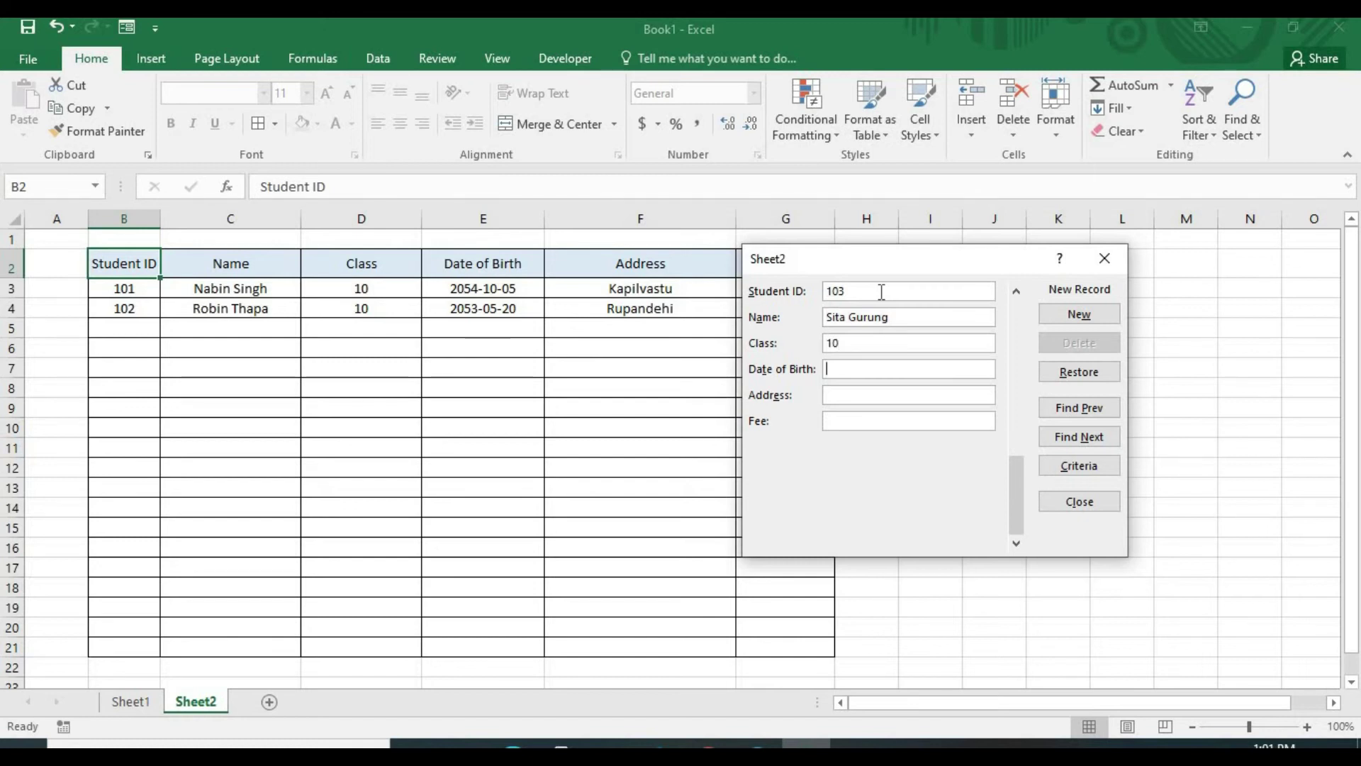
text(2054-4-17)
key(Tab)
text(Rupandehi)
key(Tab)
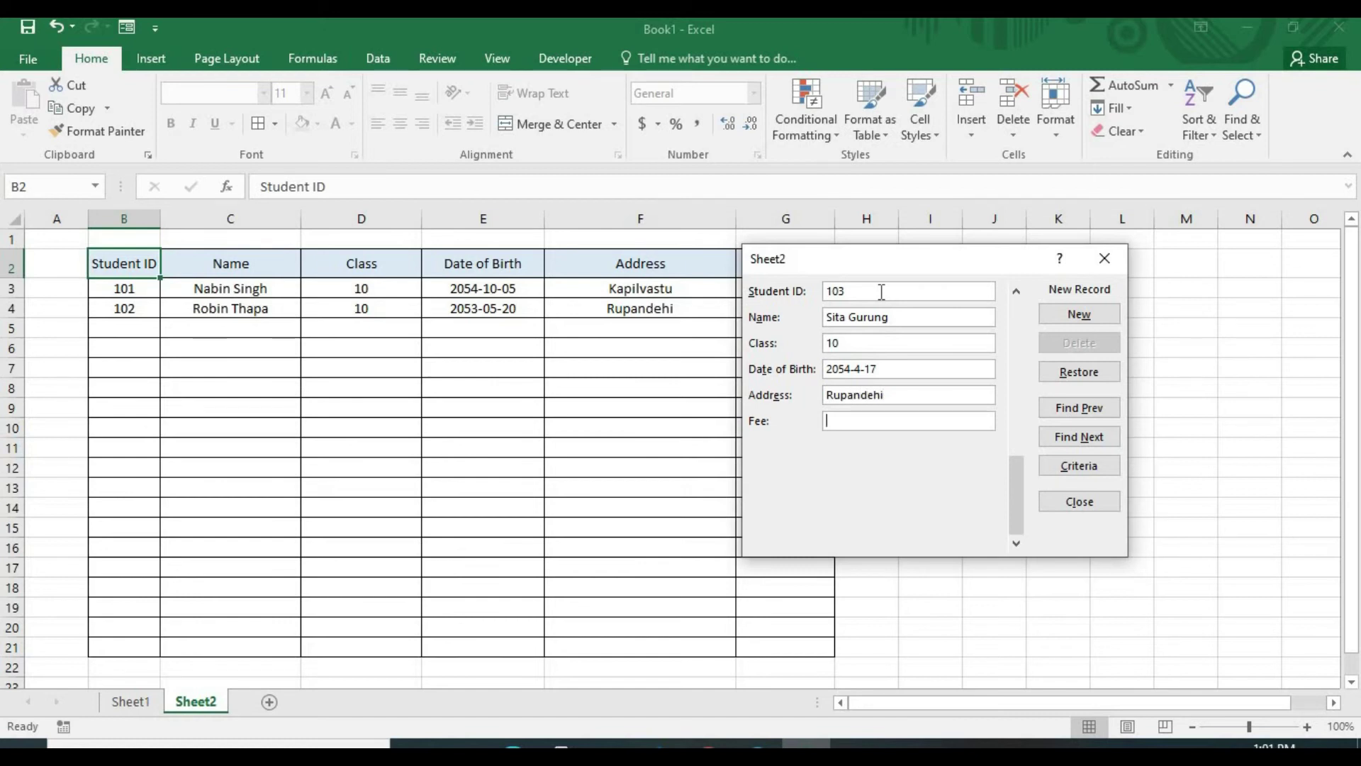
text(10000)
click(1080, 314)
Add student 104, the student's name, class 10, address Kapilvastu, fee 10000
text(104)
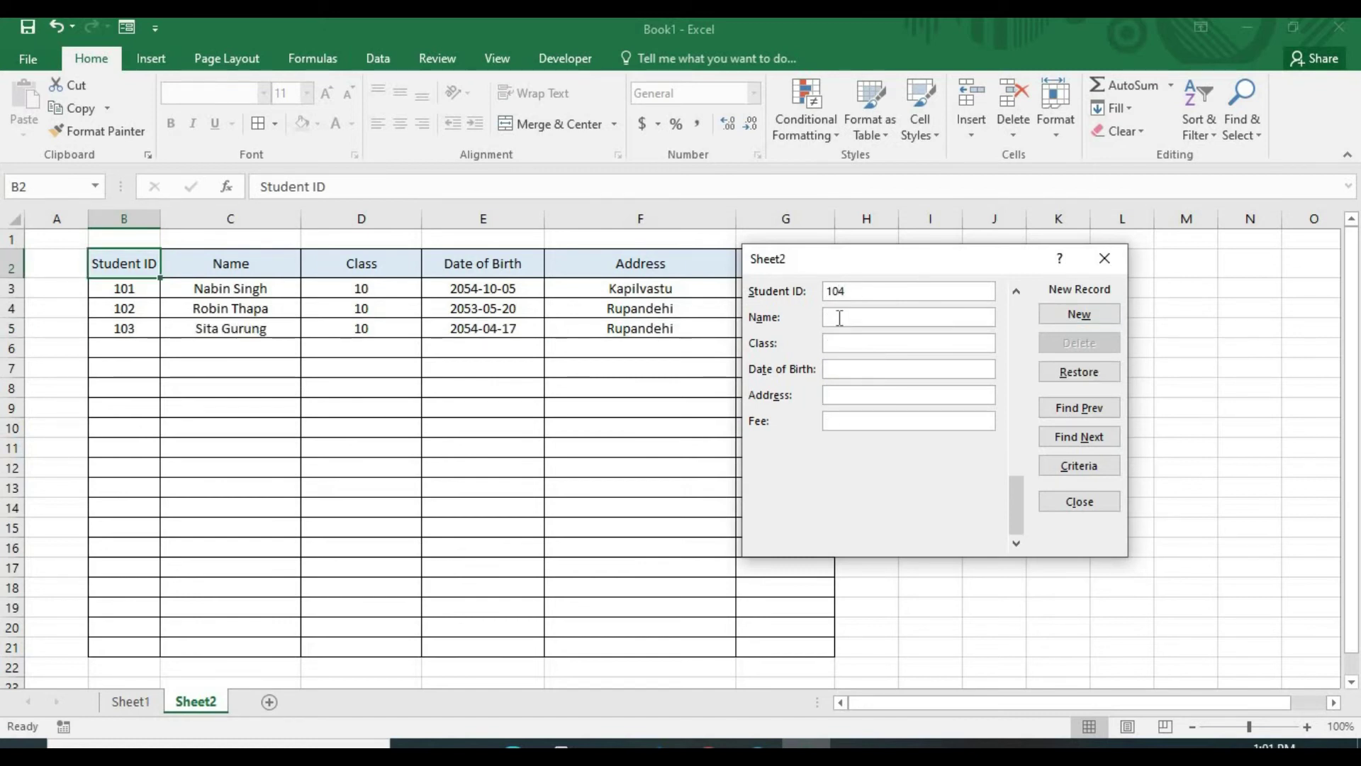
click(839, 317)
key(Tab)
text(10)
key(Tab)
text(20)
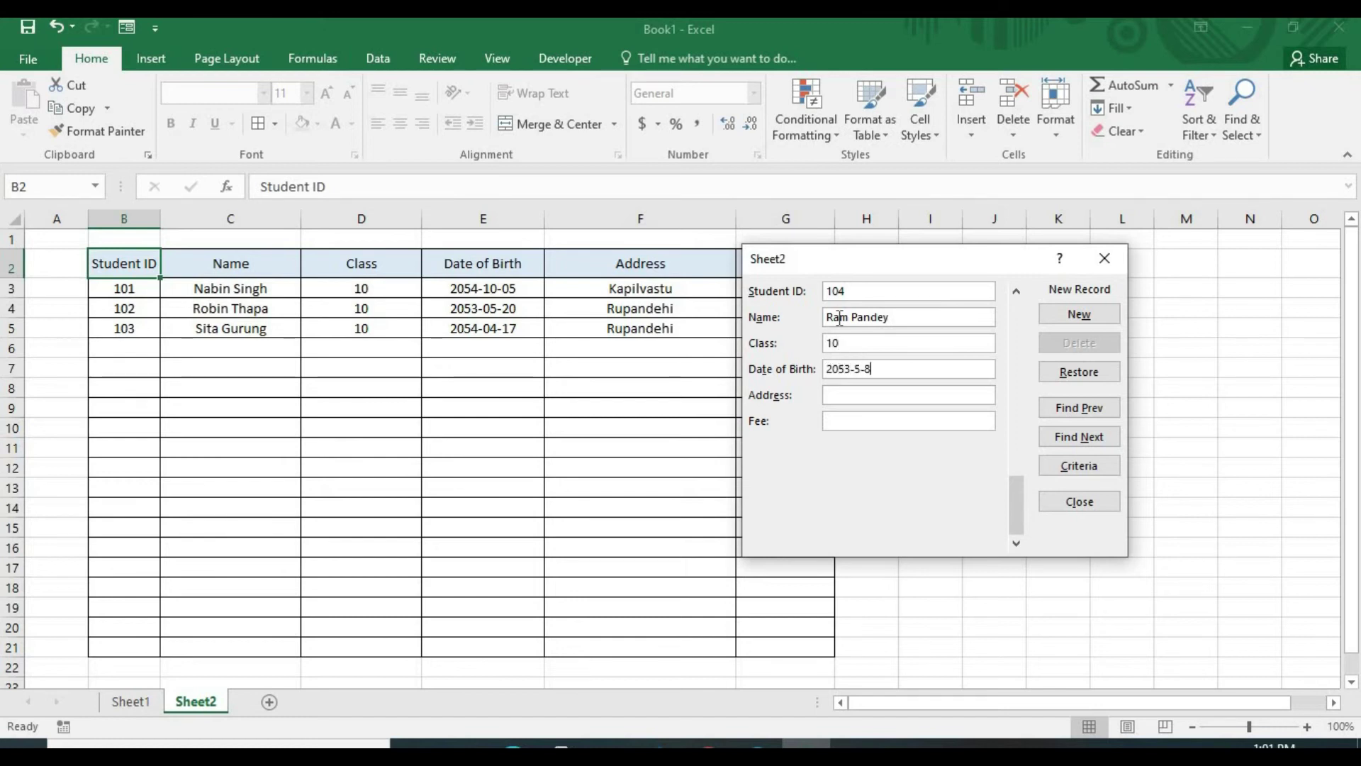
text(Kapilvastu)
key(Tab)
text(10000)
key(Return)
drag(950, 263, 1143, 211)
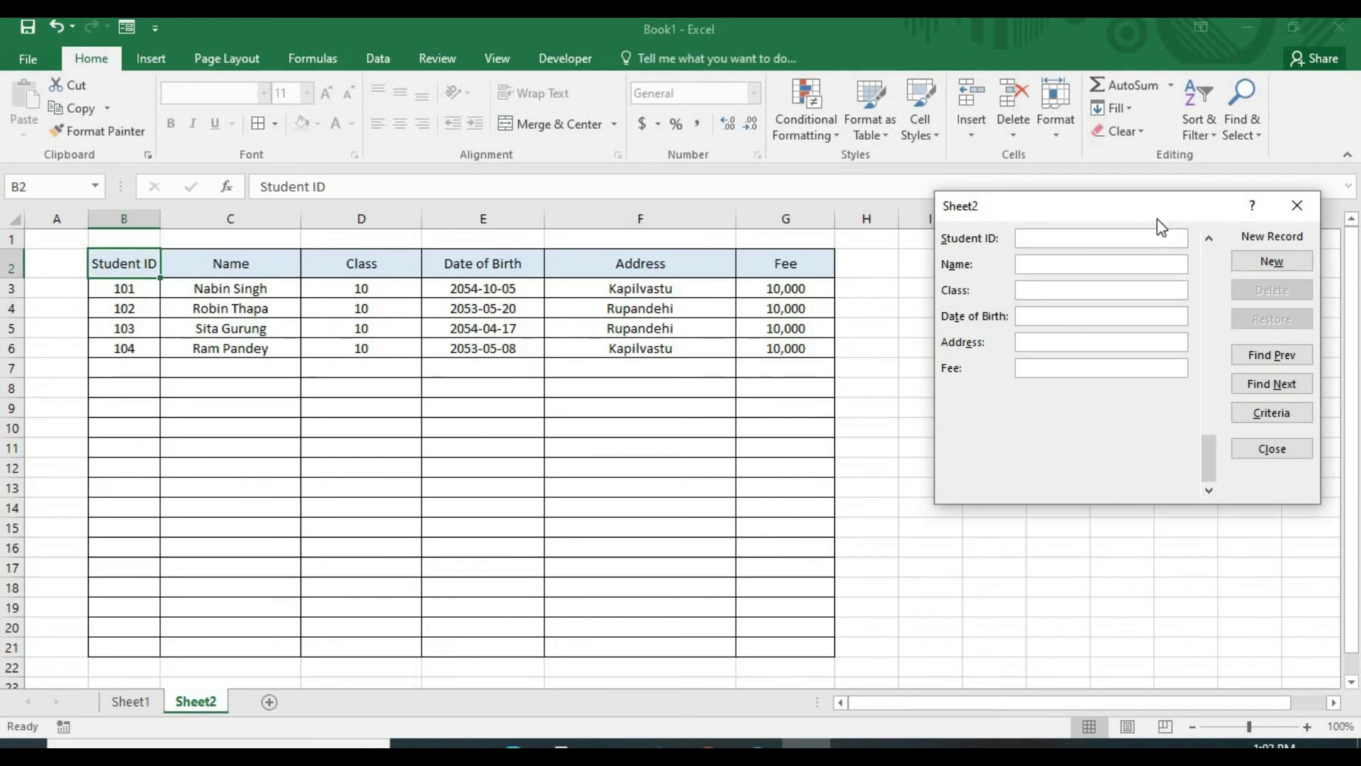
drag(1161, 227, 1065, 253)
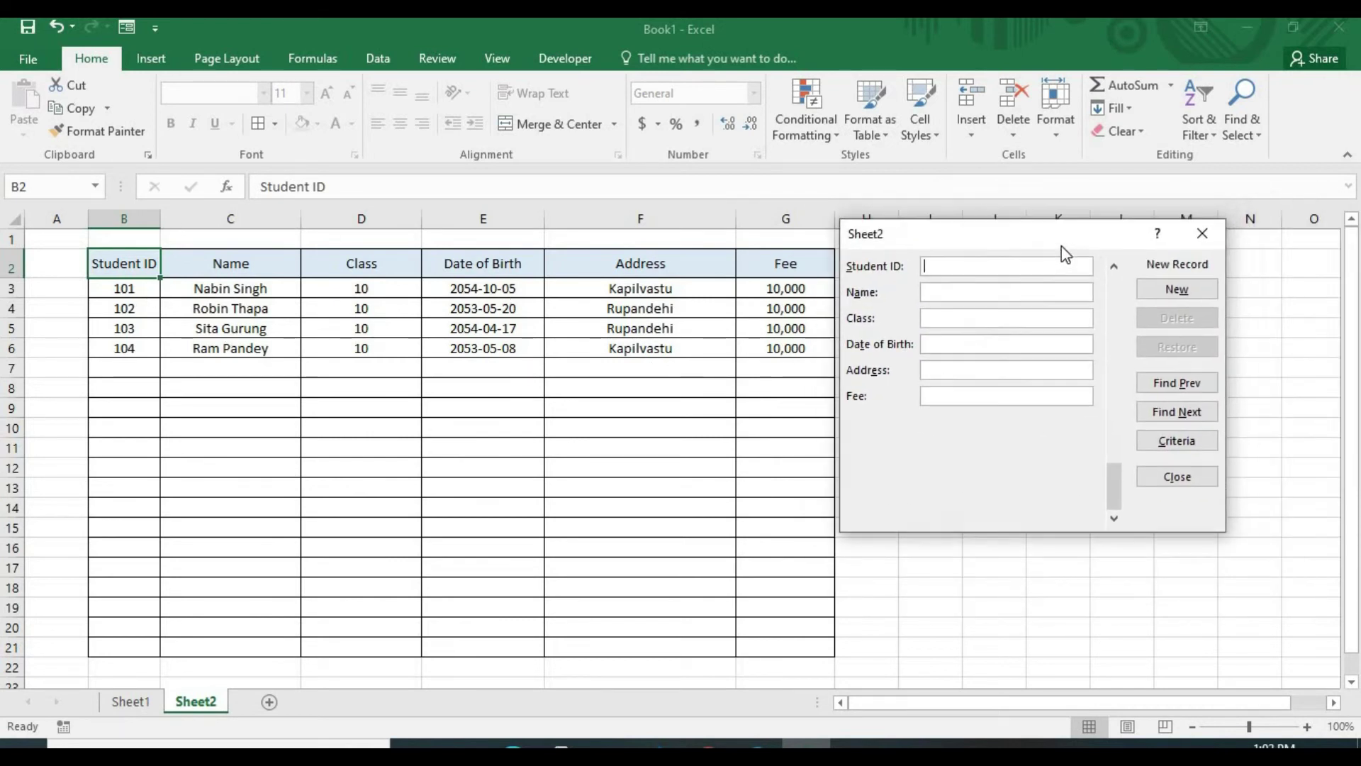
Put the data form in Criteria mode, preview a match, then return to criteria entry
click(1189, 444)
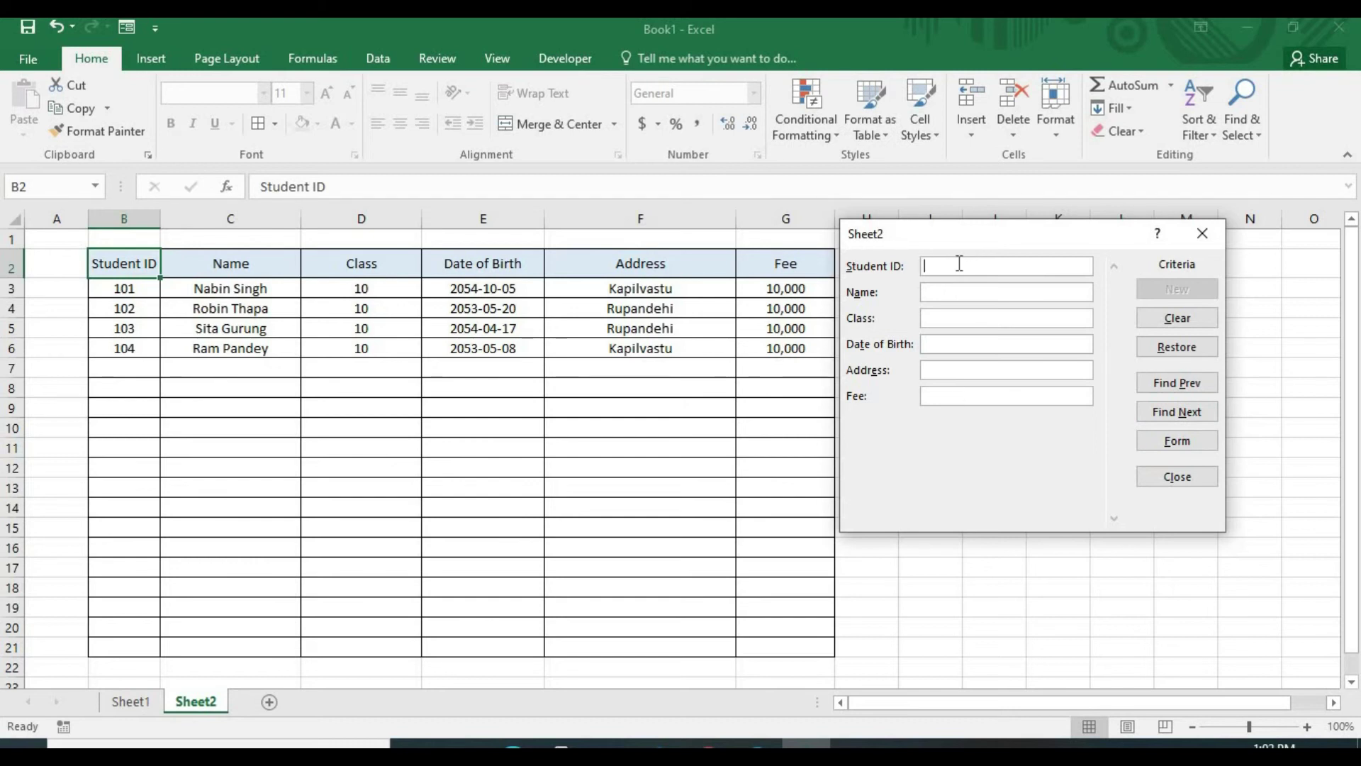
click(1181, 385)
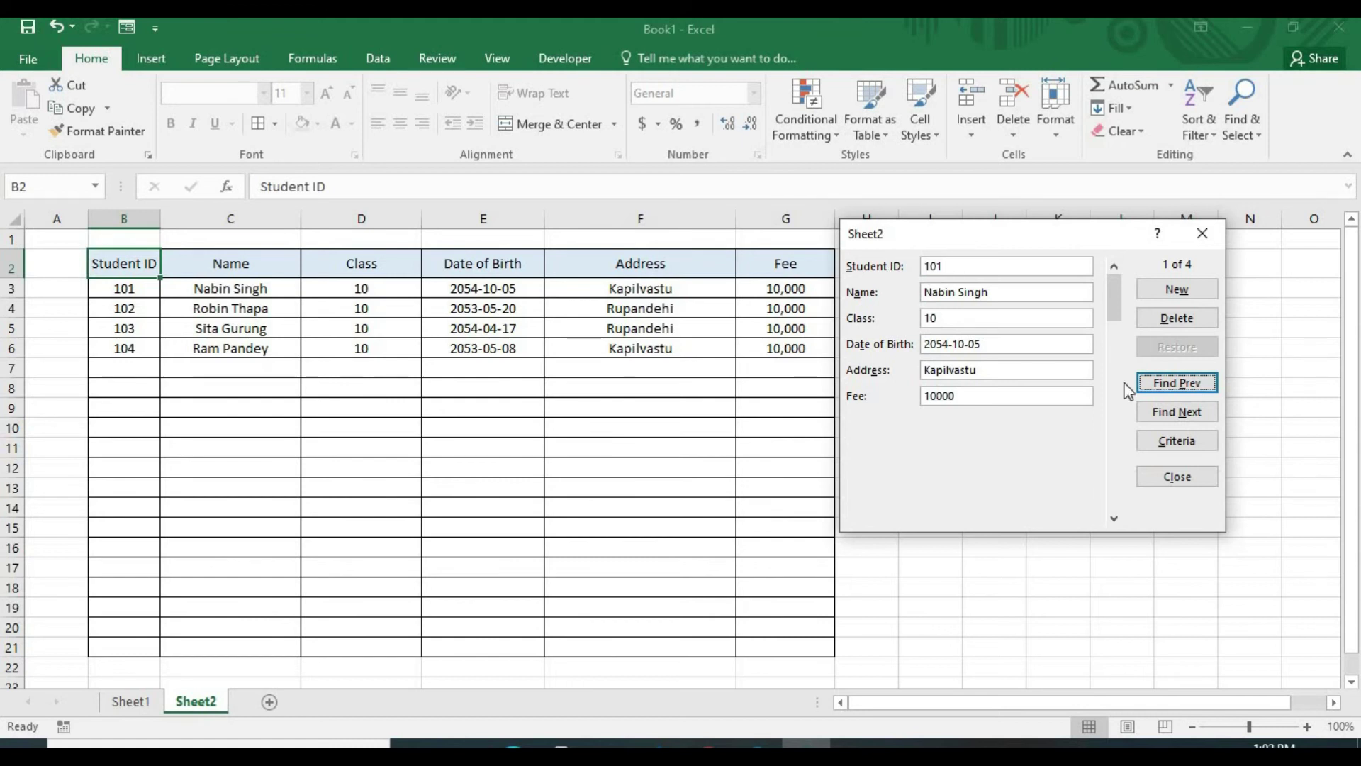
click(1177, 440)
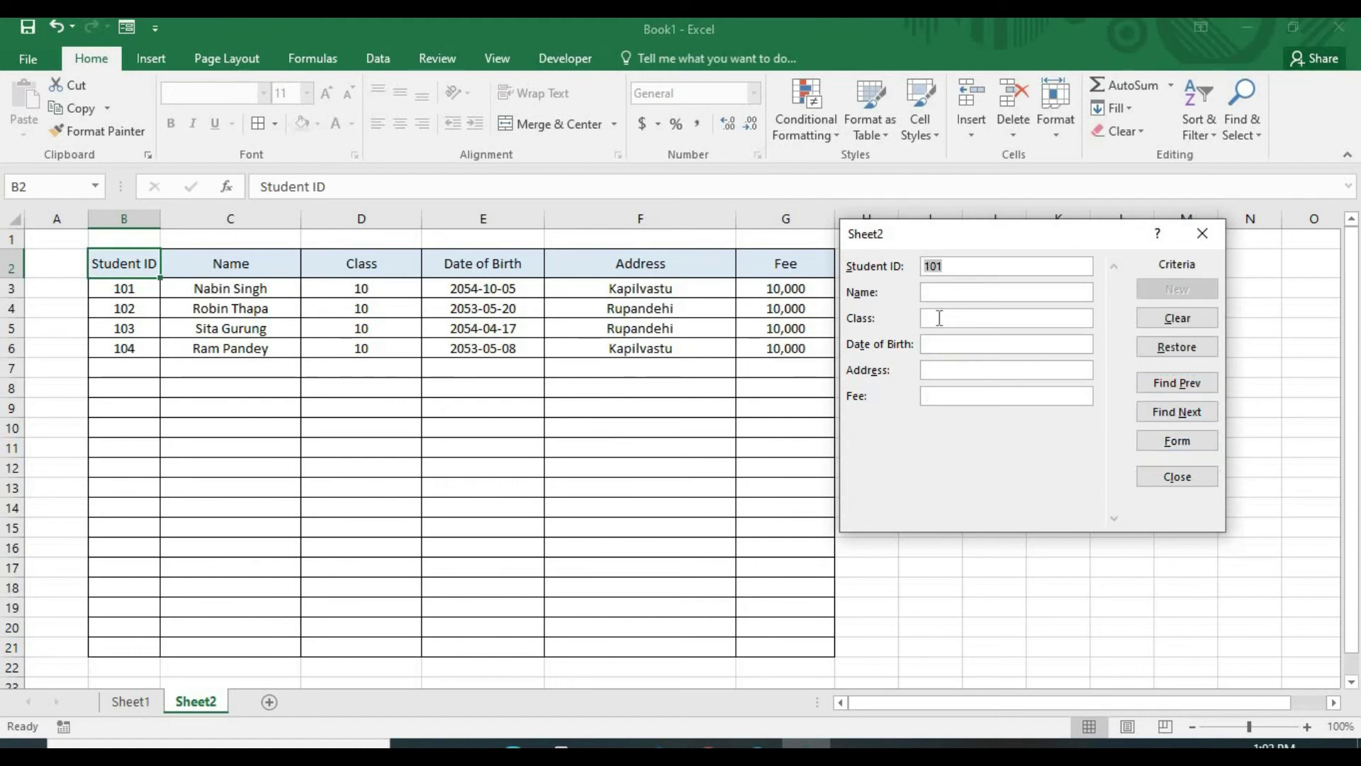
Replace the Student ID criterion with Address 'Kapilvastu' and find the first matching record
key(BackSpace)
click(959, 365)
text(Kapilvastu)
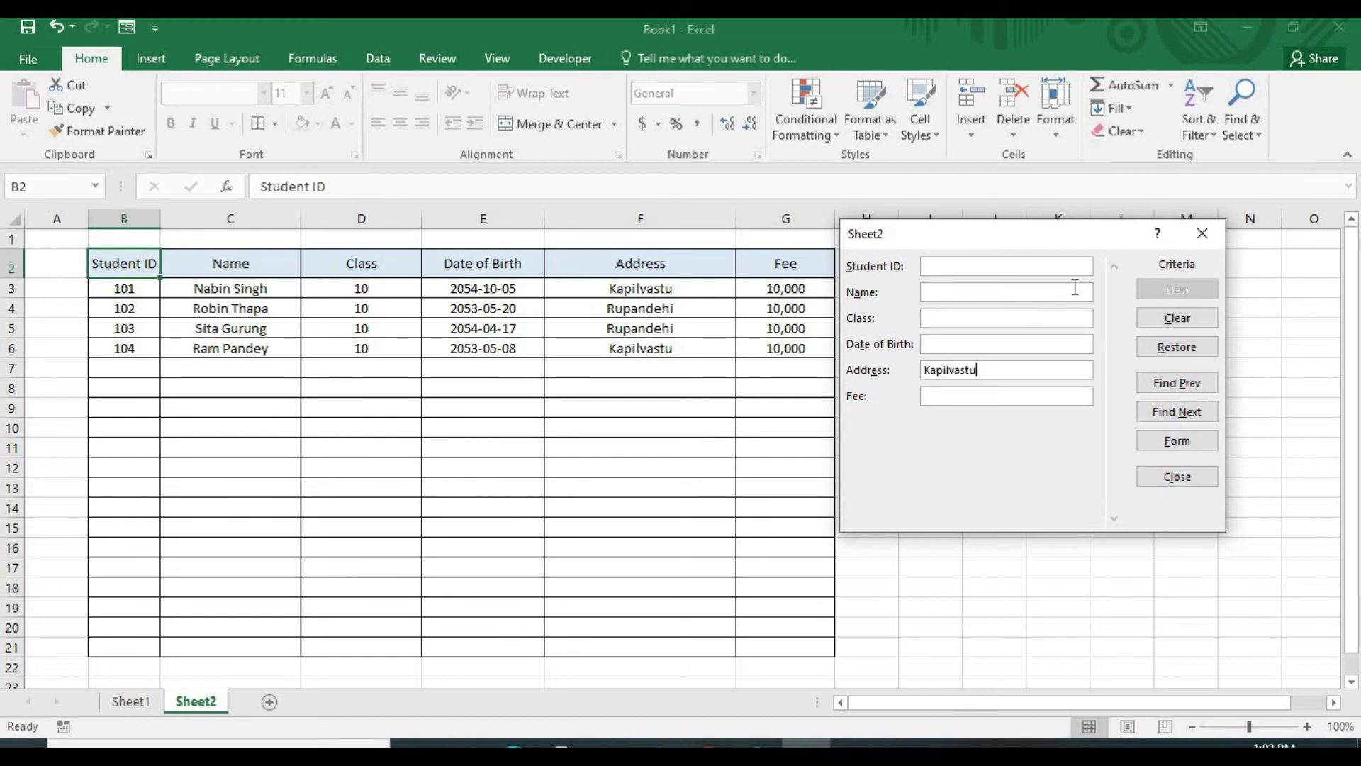
click(1177, 384)
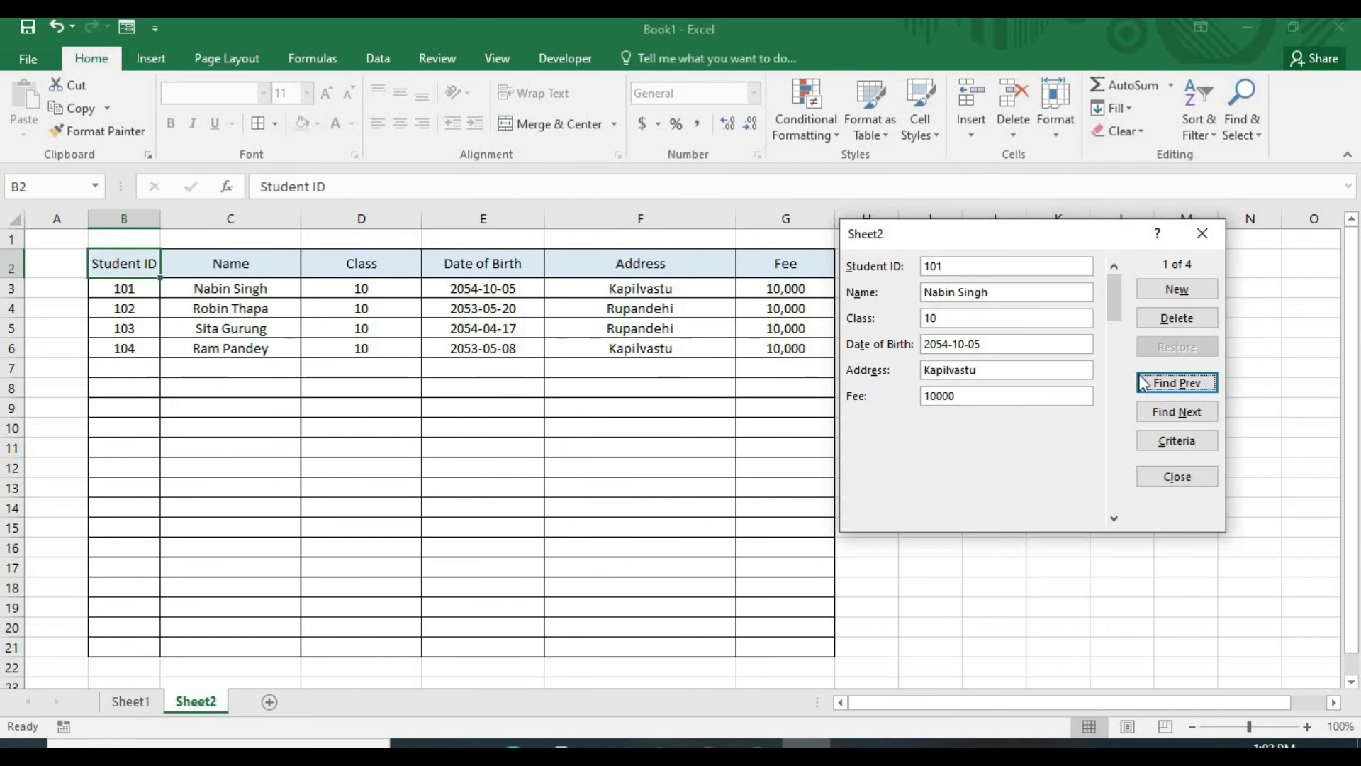
Alternate between the two Kapilvastu matches with Find Next and Find Prev
click(1177, 419)
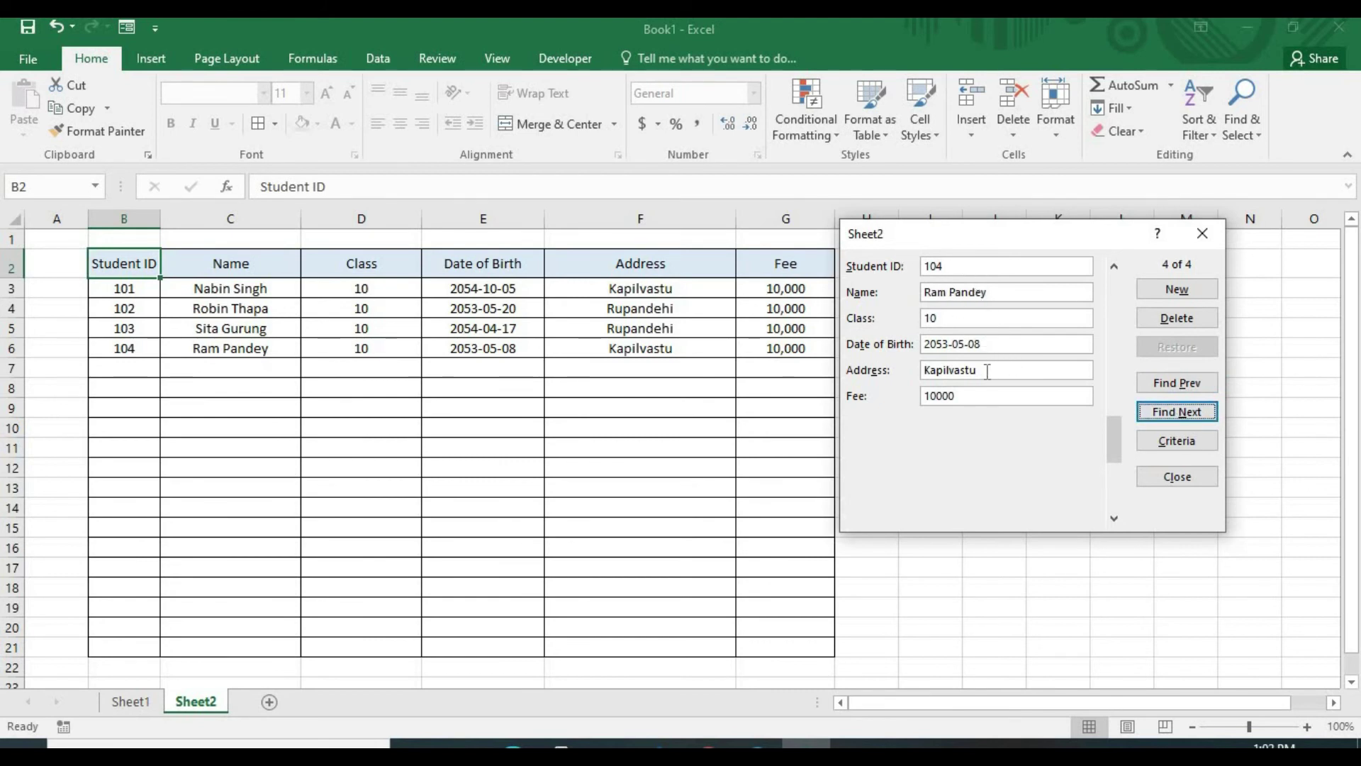
click(1175, 387)
click(1183, 412)
click(1179, 381)
click(1182, 411)
click(1180, 385)
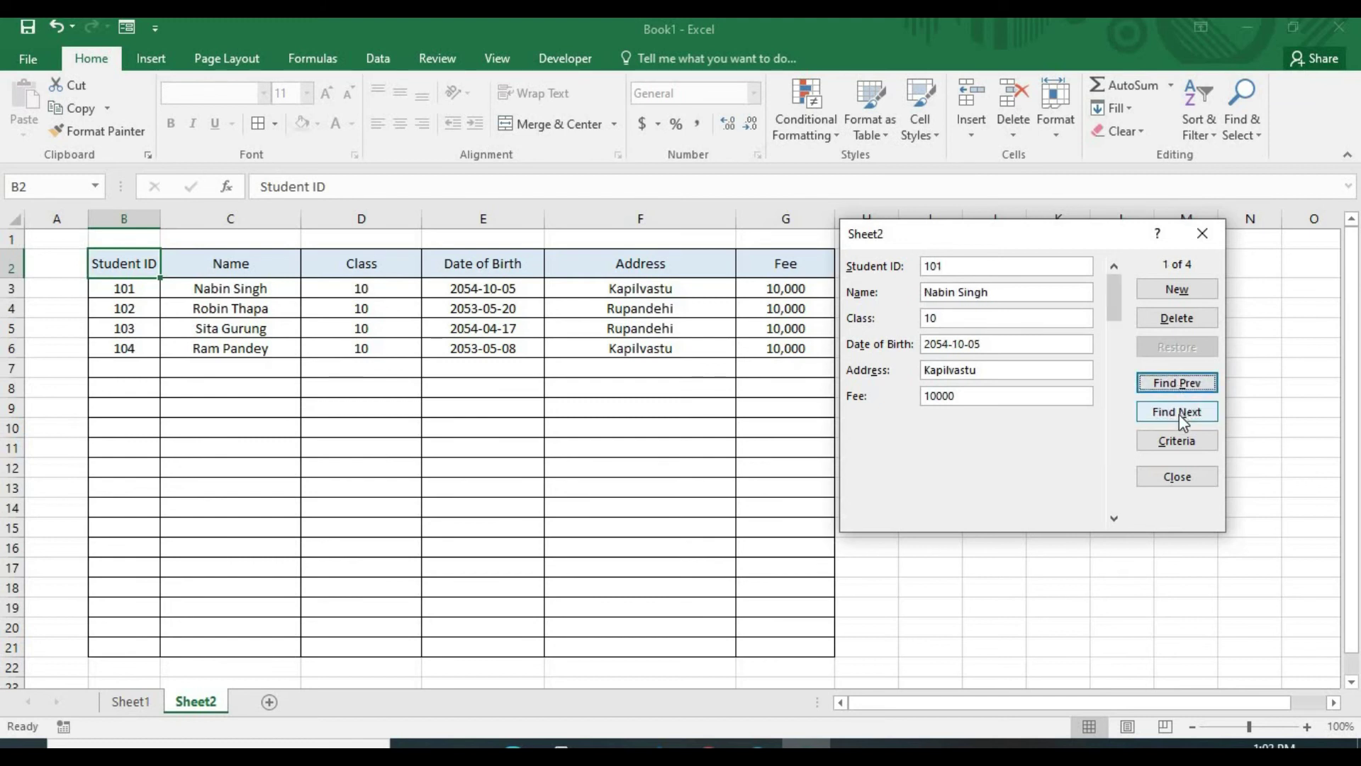
click(1180, 415)
click(1177, 389)
Close the data form and widen the Address column F by dragging its border
click(1203, 234)
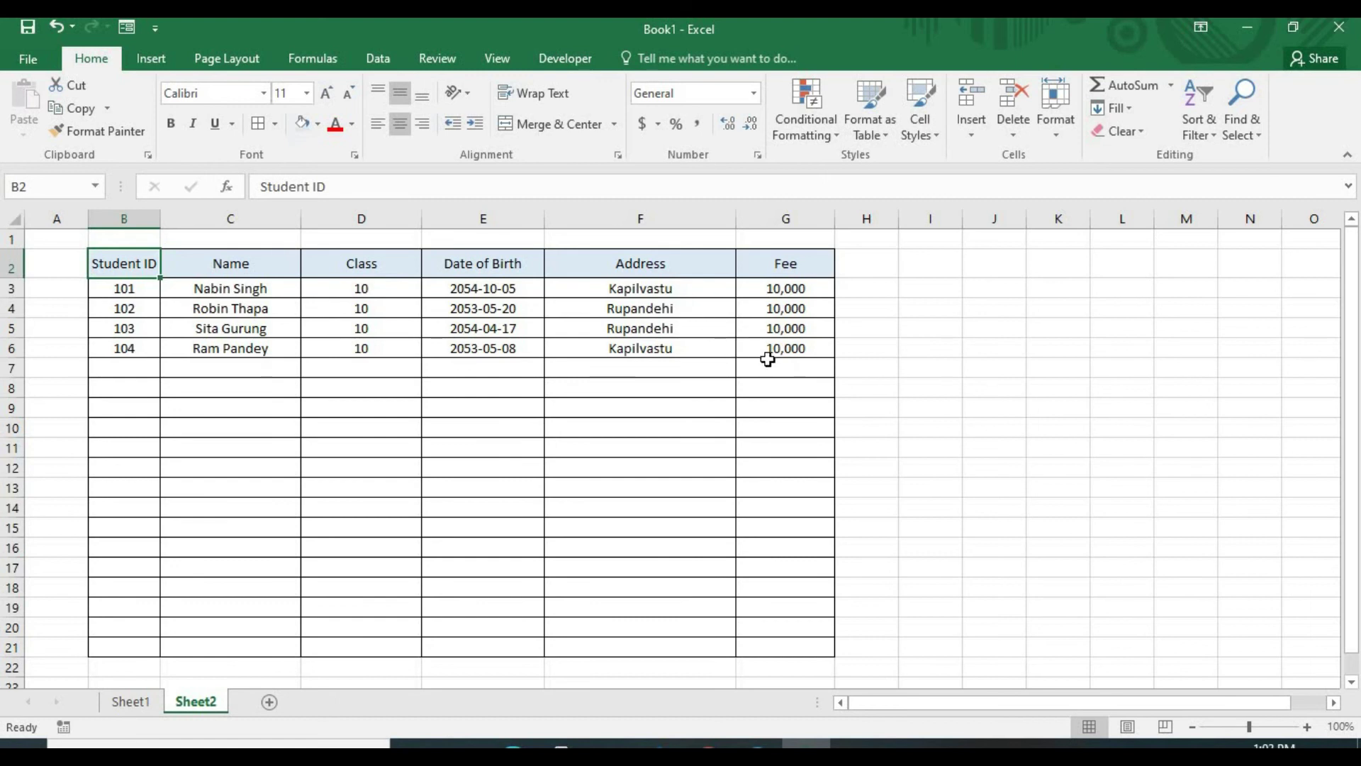
click(127, 27)
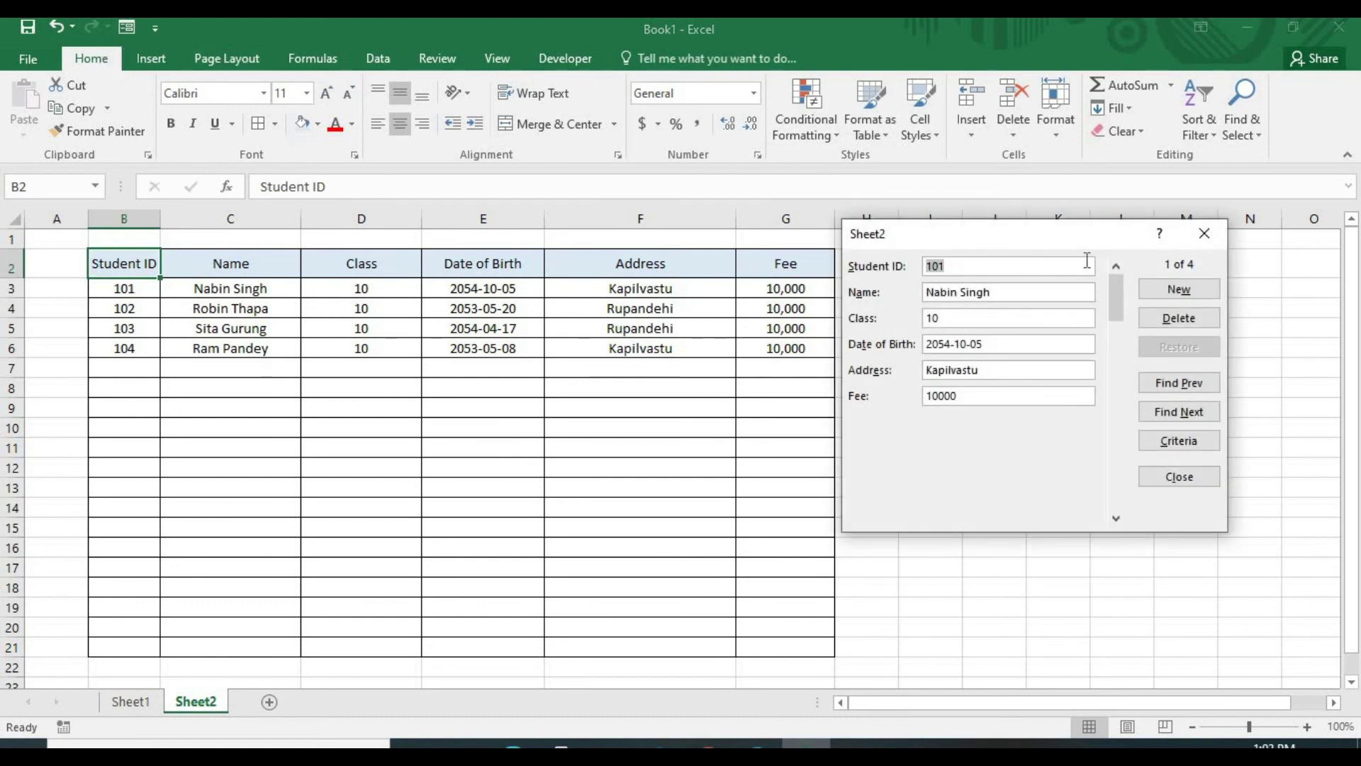
click(1204, 233)
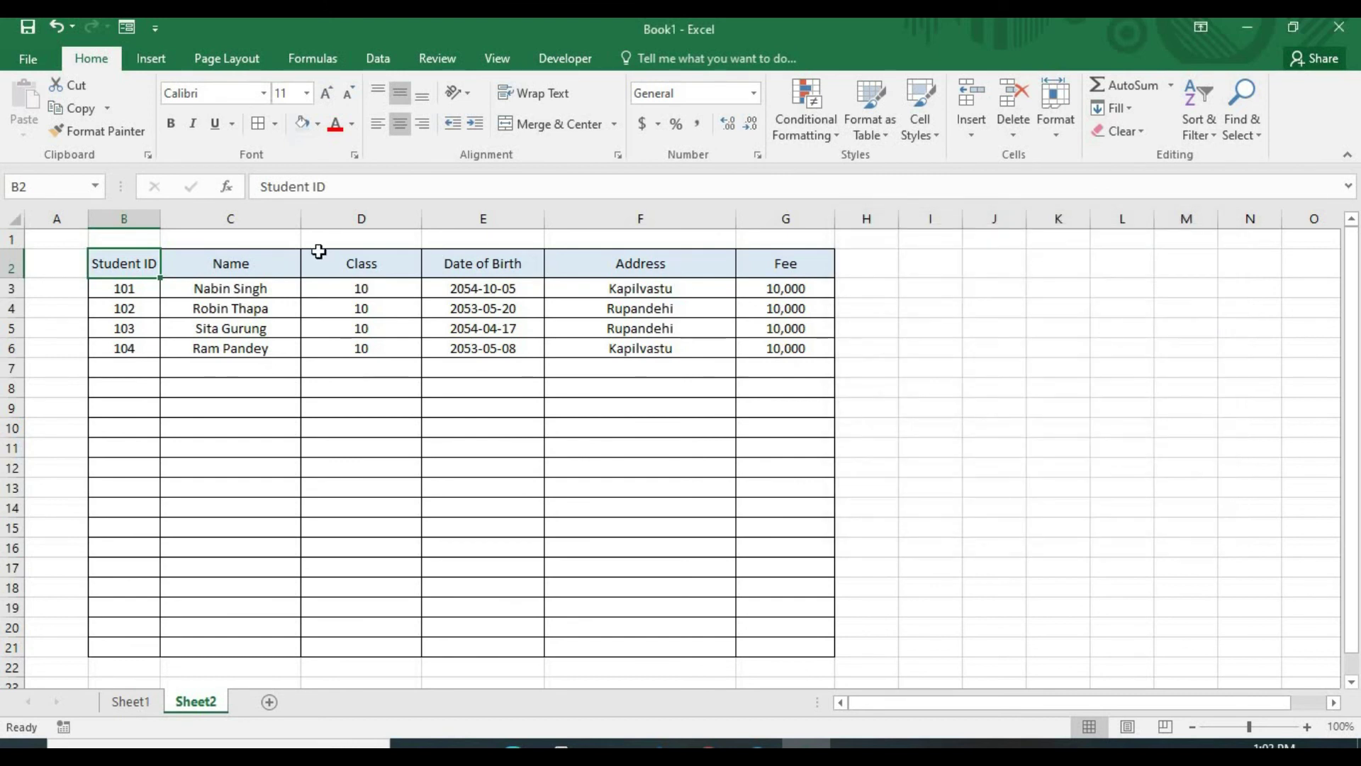
drag(734, 218, 928, 218)
Check the layout in the data form, then narrow Address to about 33.86 width
click(126, 27)
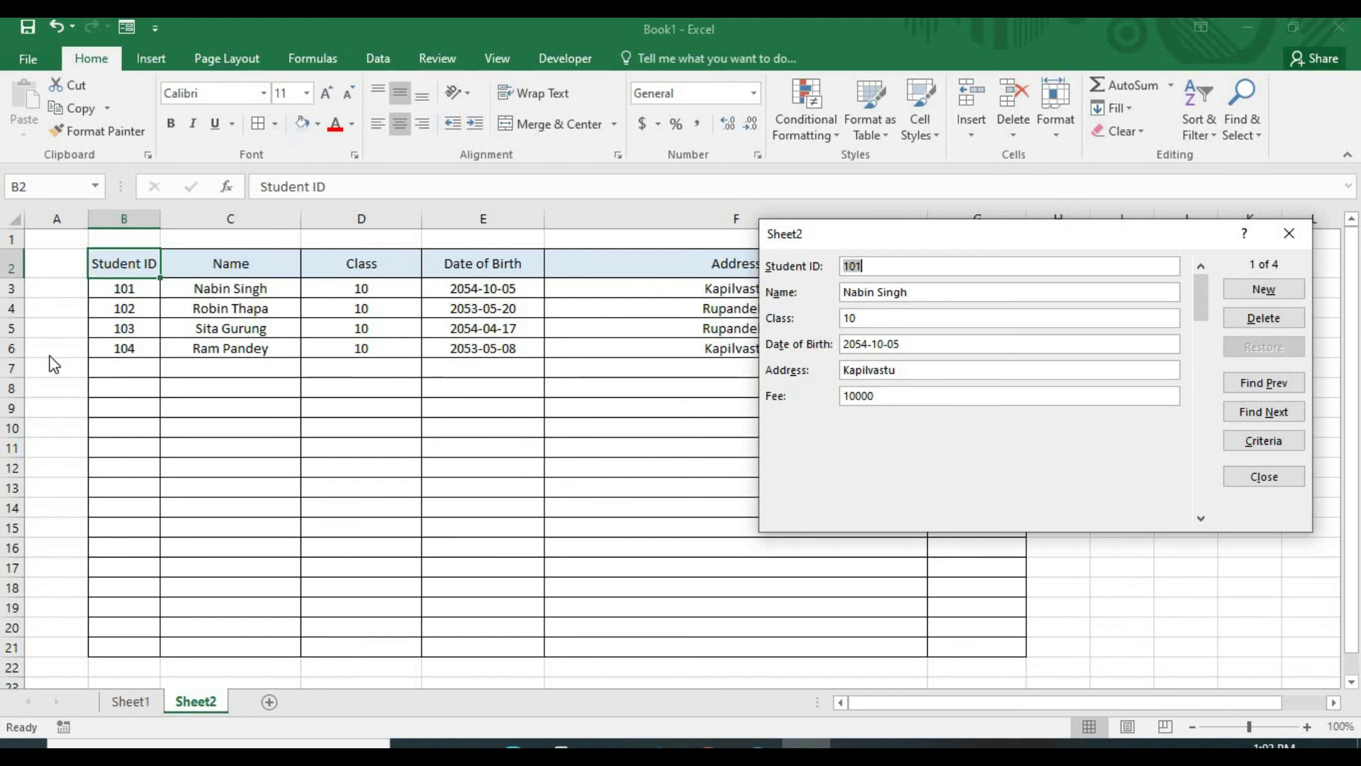
click(1289, 232)
drag(928, 213, 787, 214)
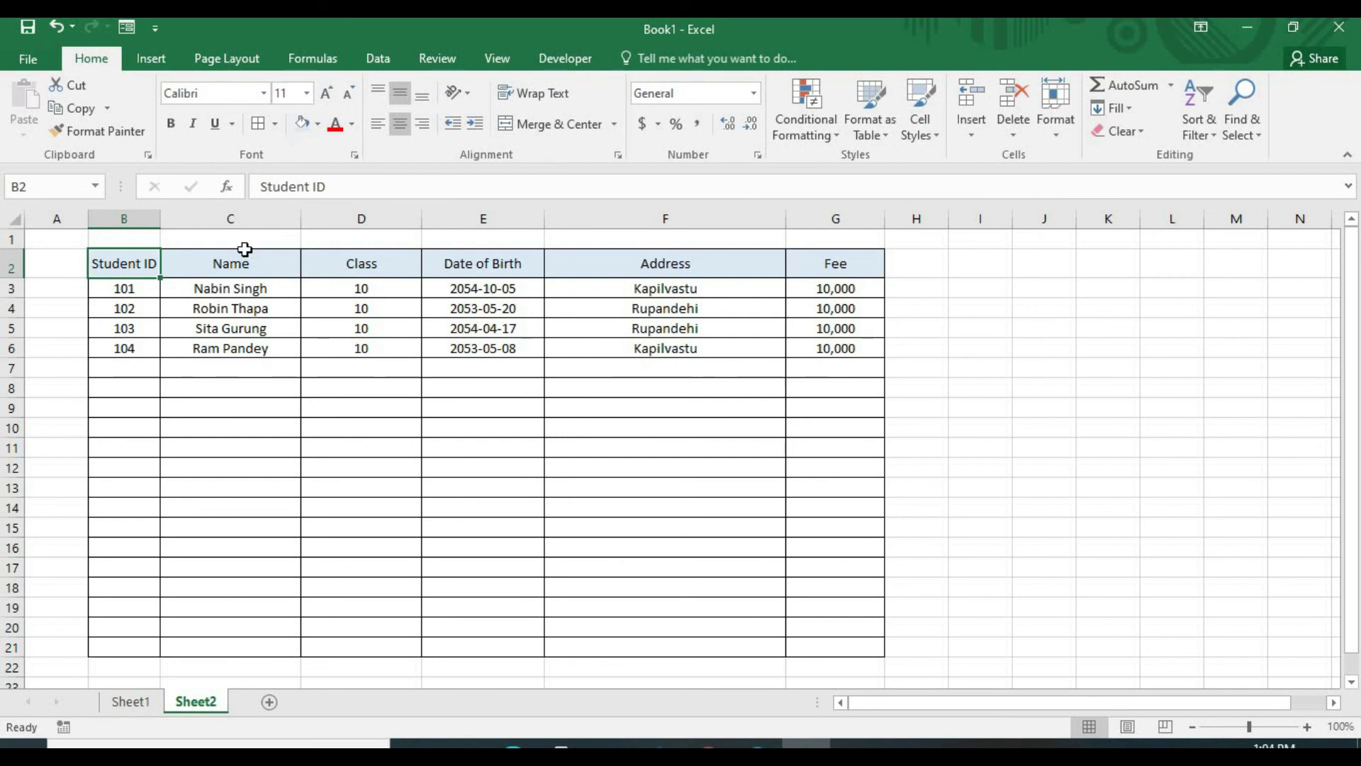
Step through the form to record 104, delete it permanently, and move the form aside
click(127, 29)
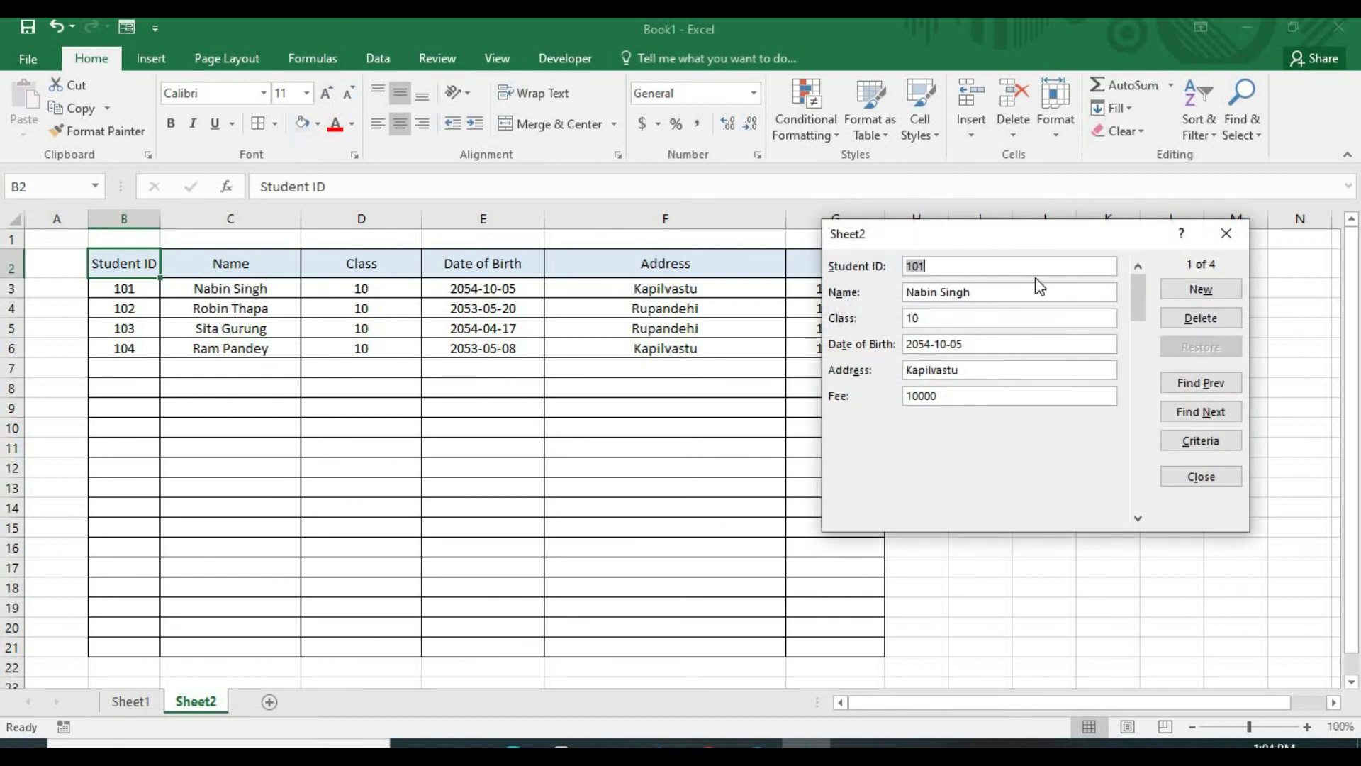
click(1205, 413)
click(1203, 413)
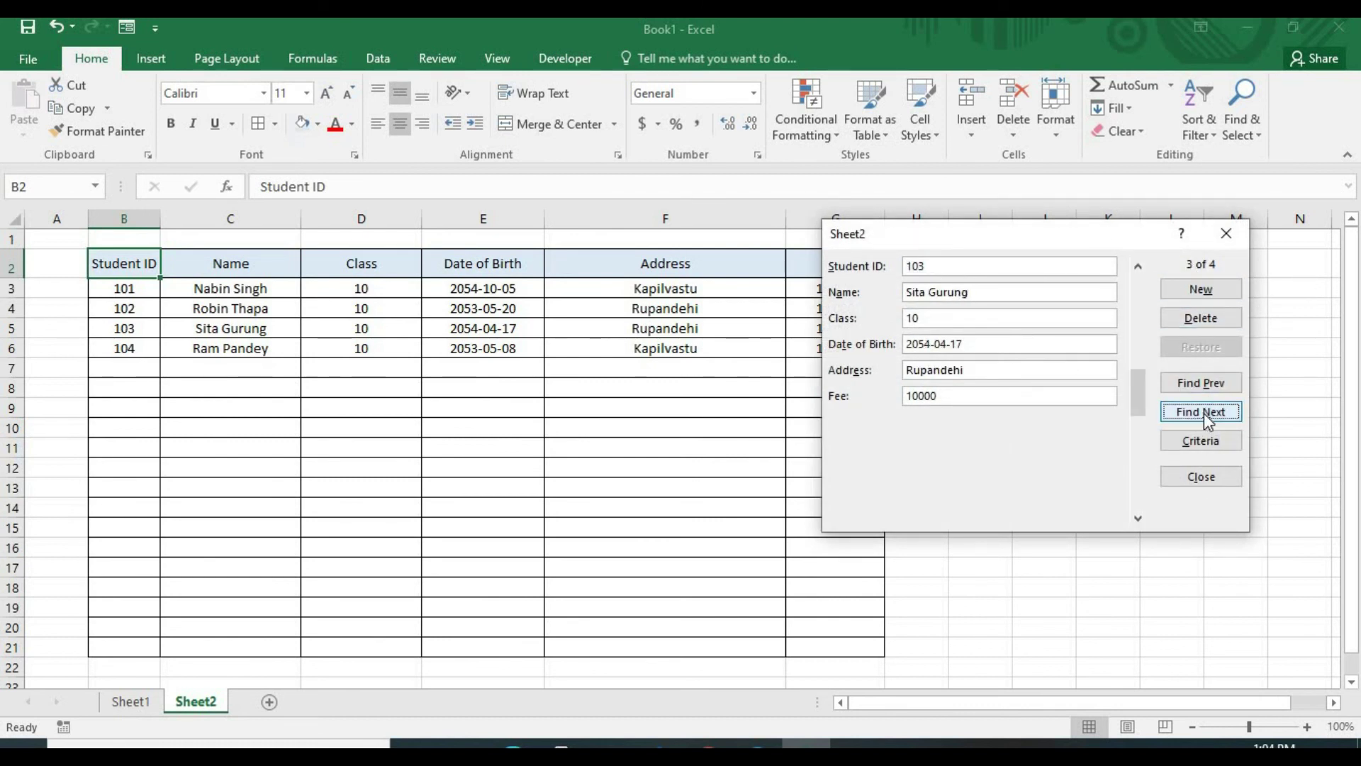
click(1202, 412)
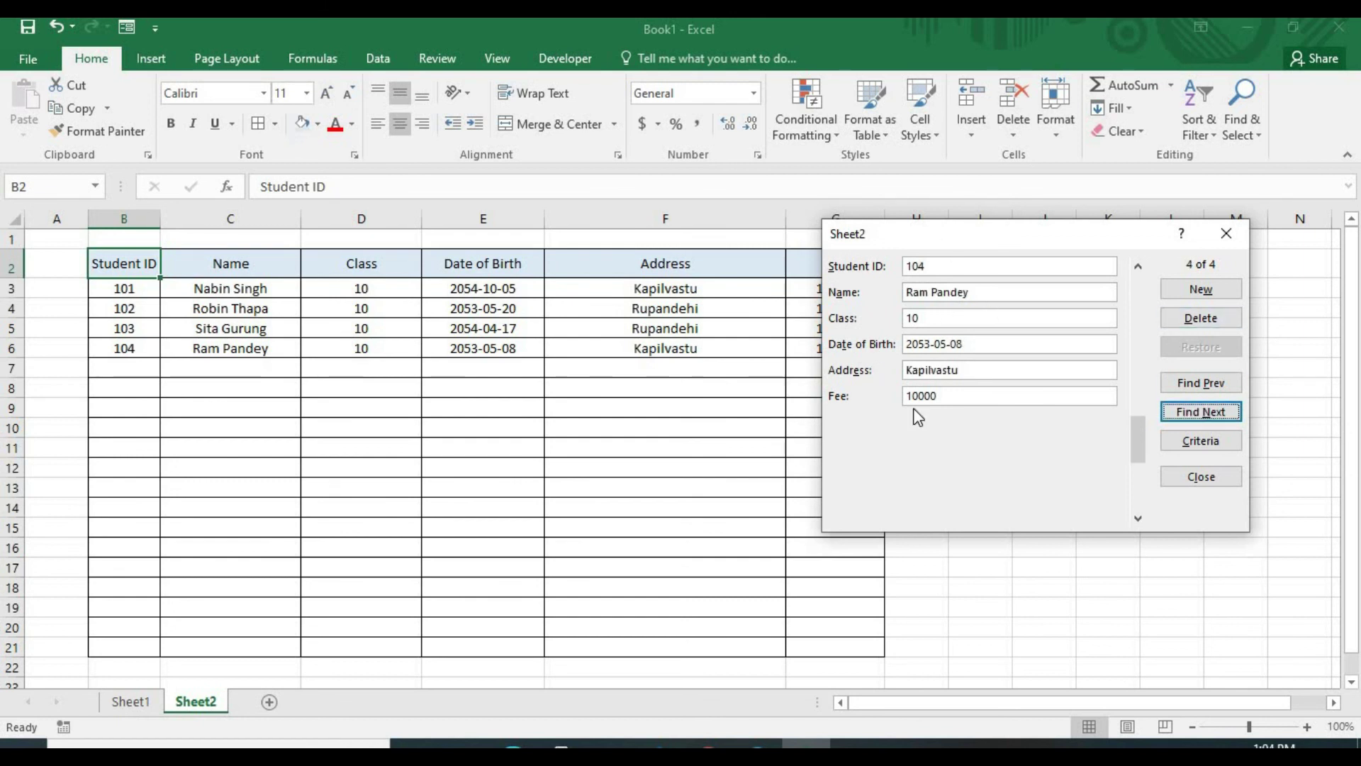
click(1220, 321)
click(647, 441)
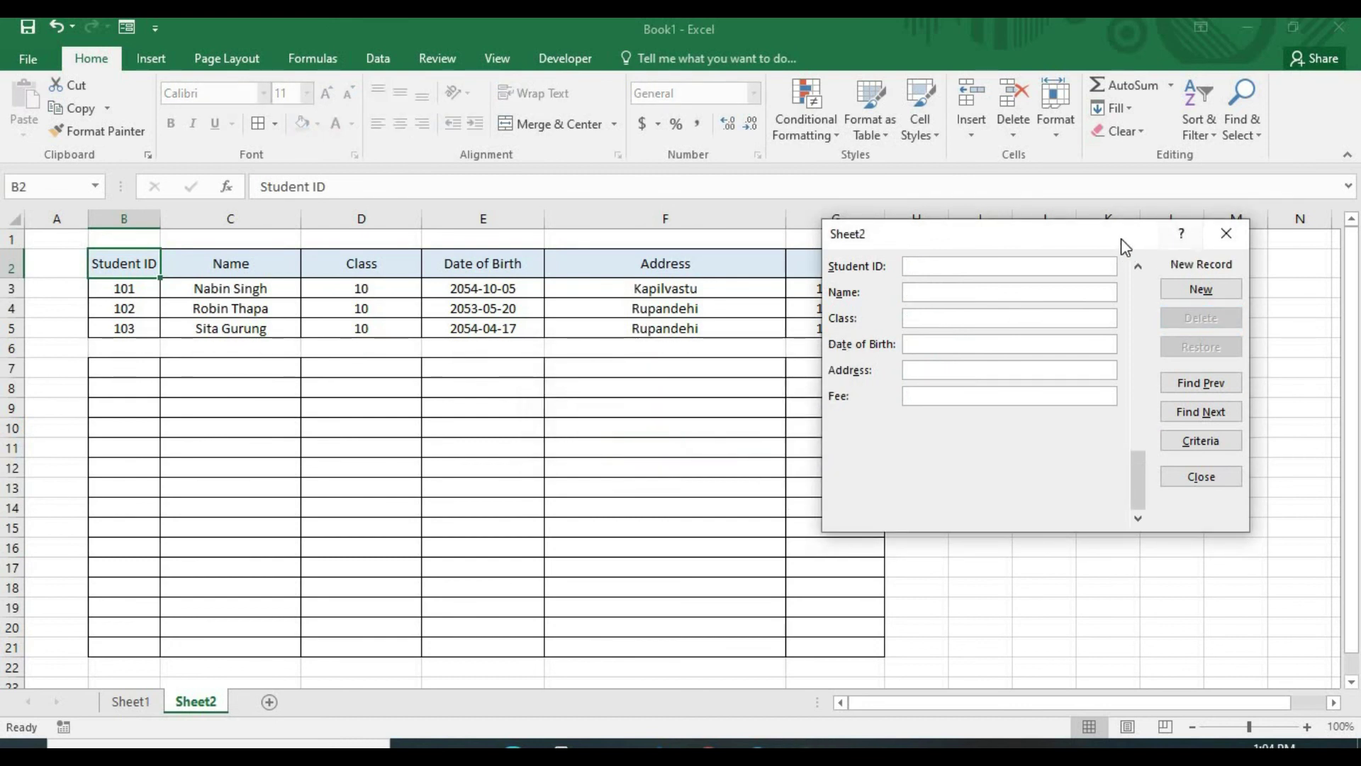
drag(1121, 238, 1353, 428)
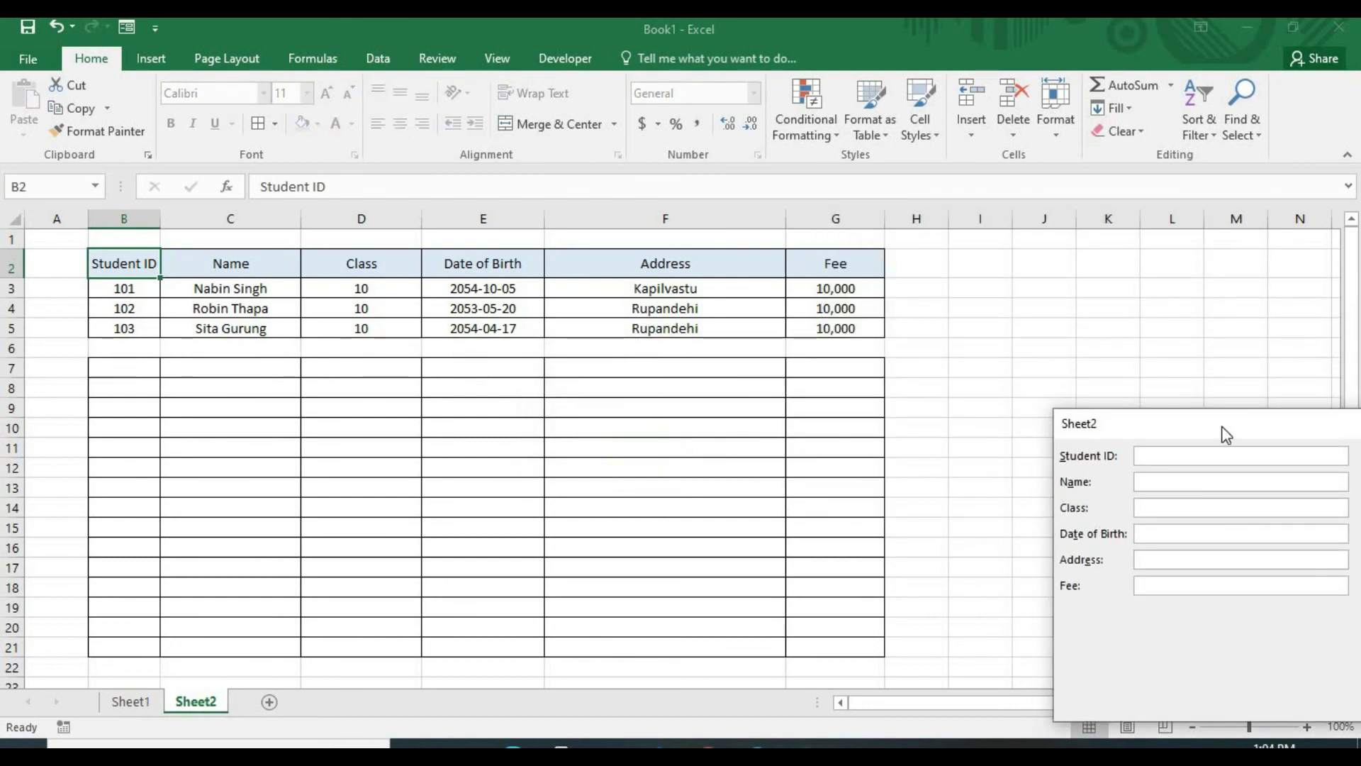